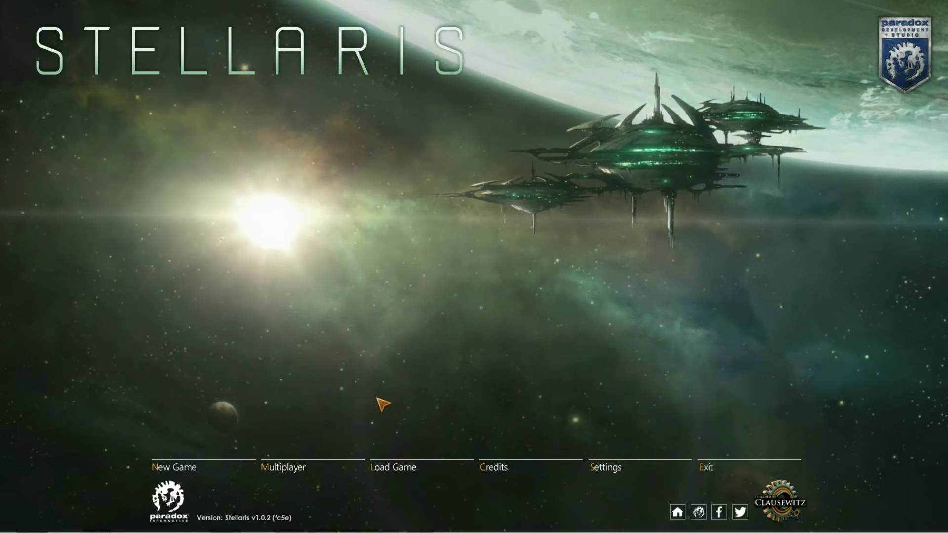
Browse the premade empires' details, from The'Quill Sovereignty through to GoonSwarm Federation.
left_click(184, 470)
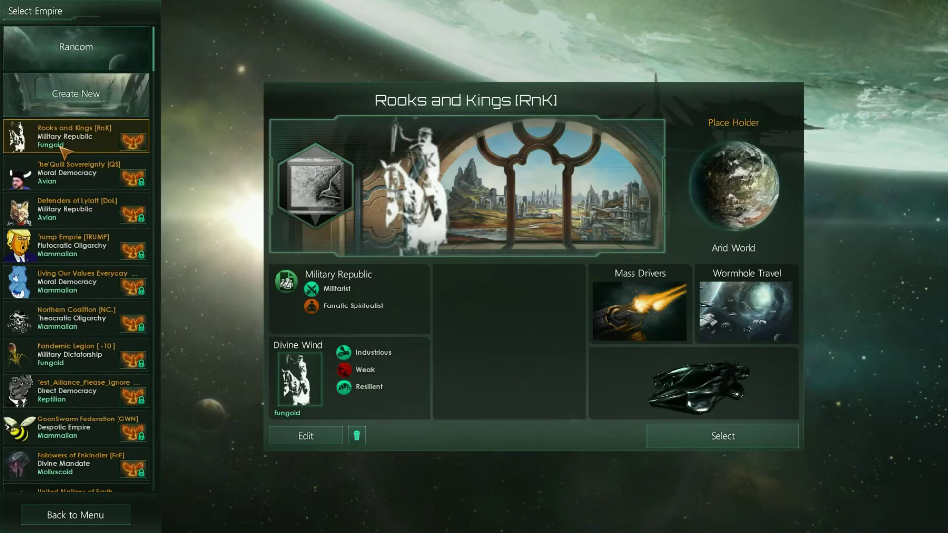
left_click(56, 171)
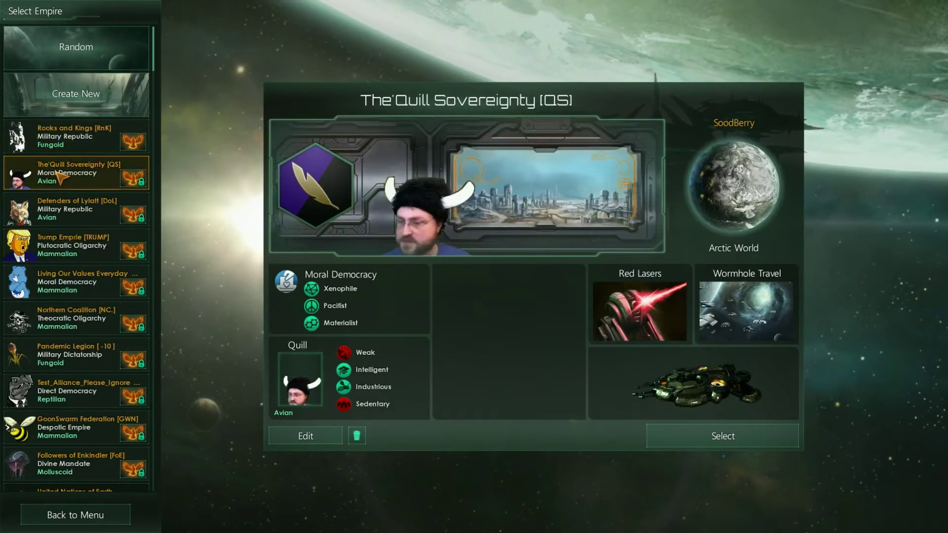
left_click(60, 217)
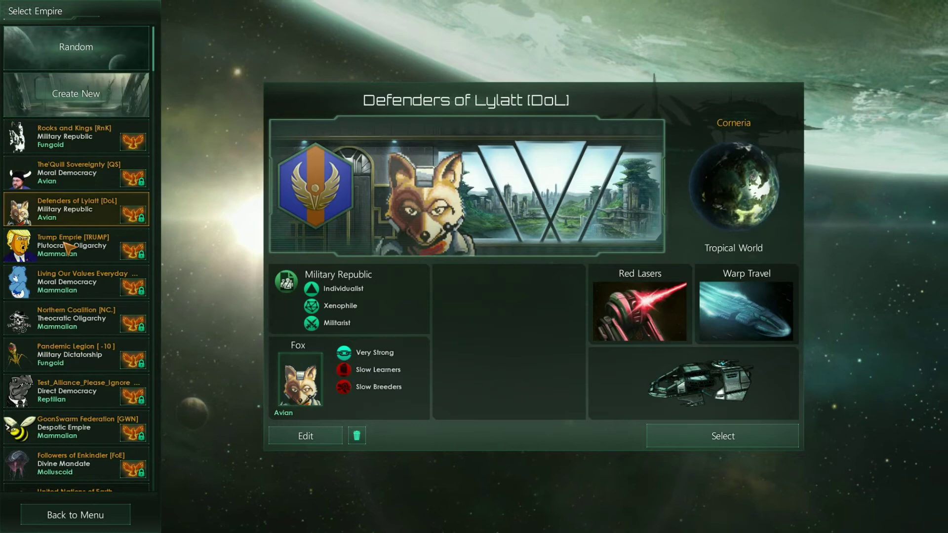
left_click(66, 246)
left_click(71, 289)
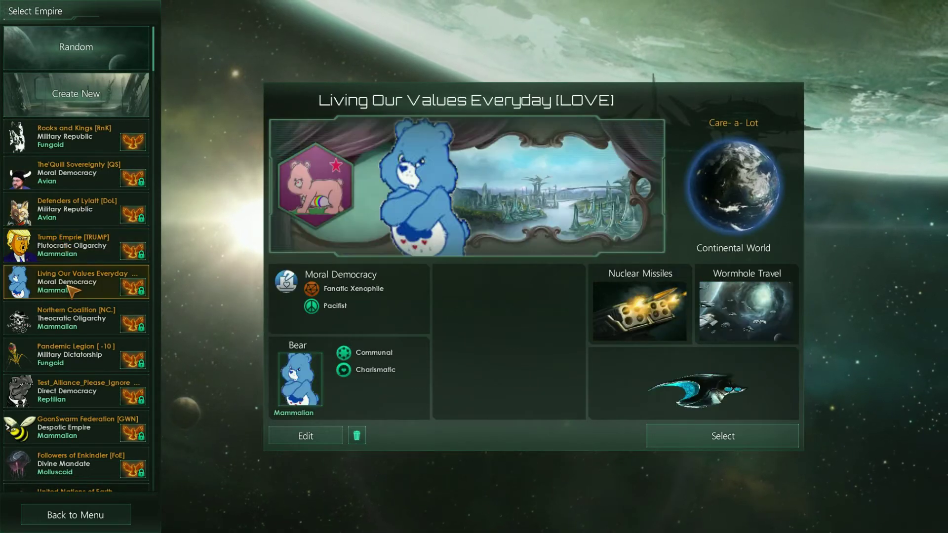
left_click(65, 312)
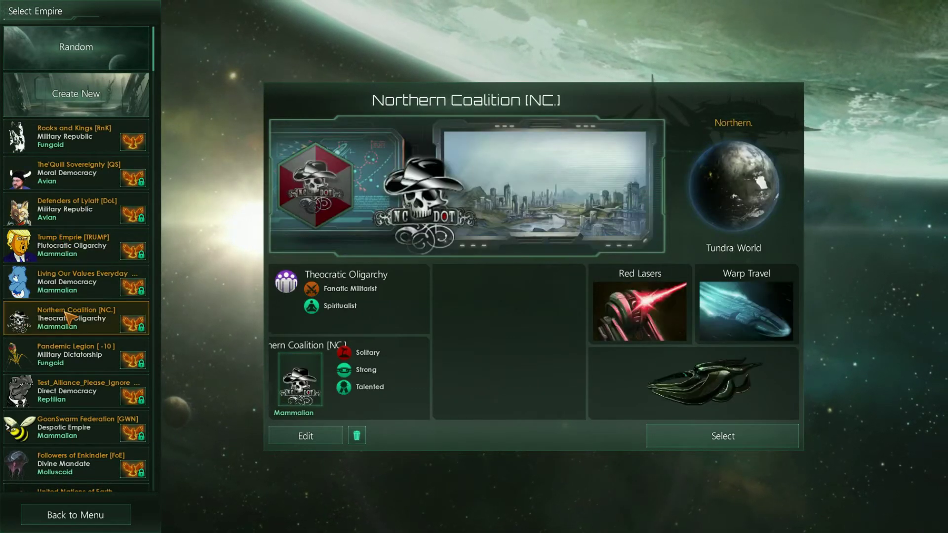
left_click(90, 356)
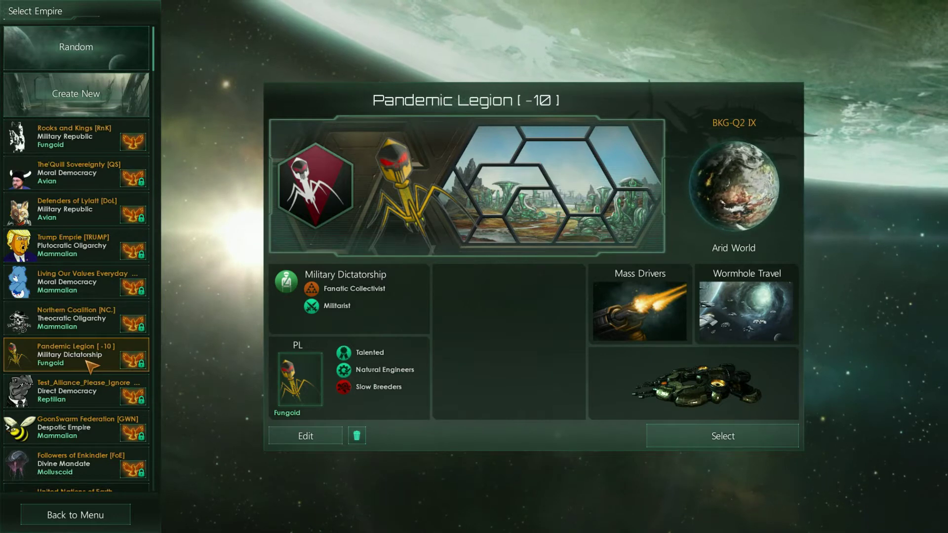
left_click(83, 429)
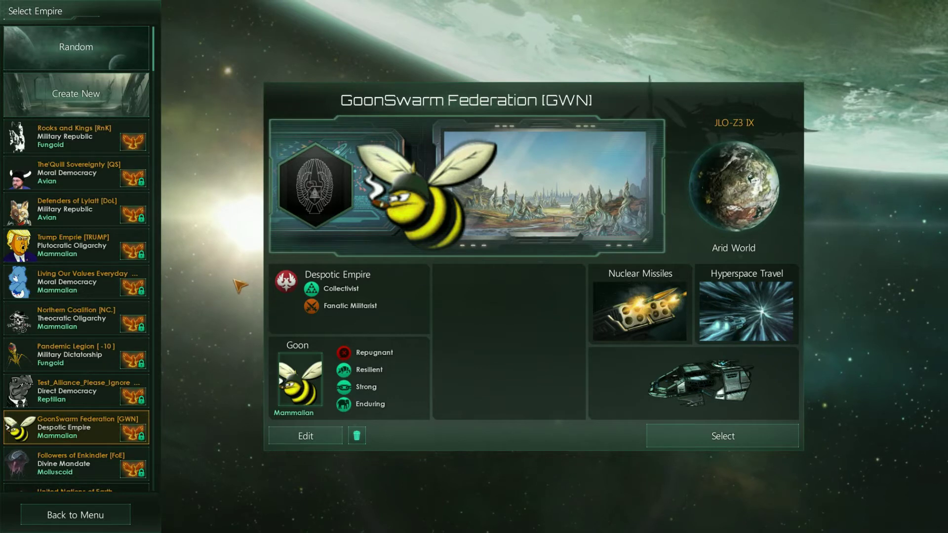
Return to the main menu and load Pandemic Legion's latest save.
key("Escape")
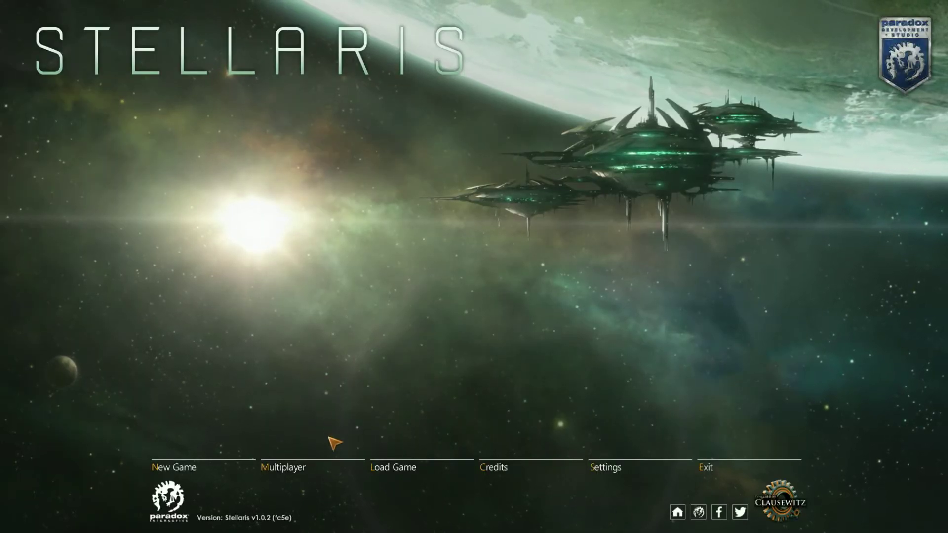
left_click(430, 466)
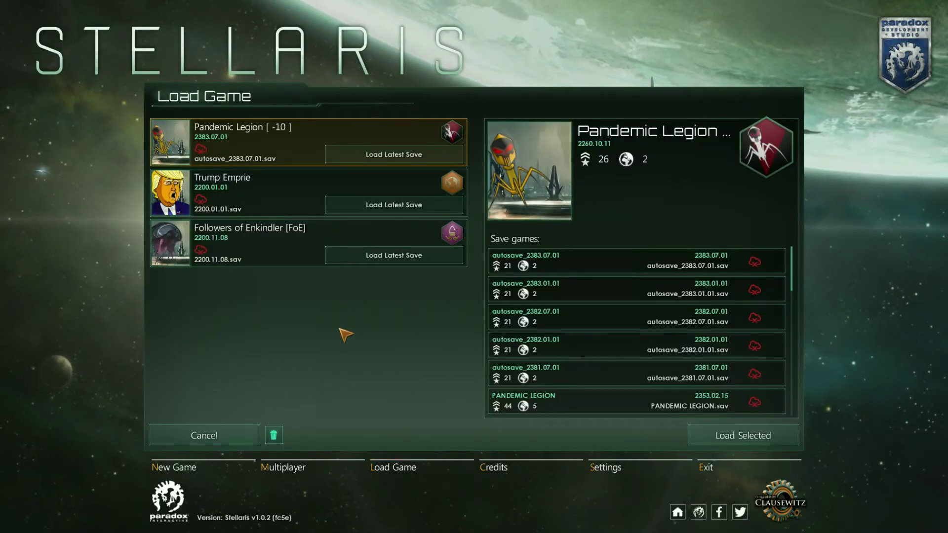
left_click(375, 154)
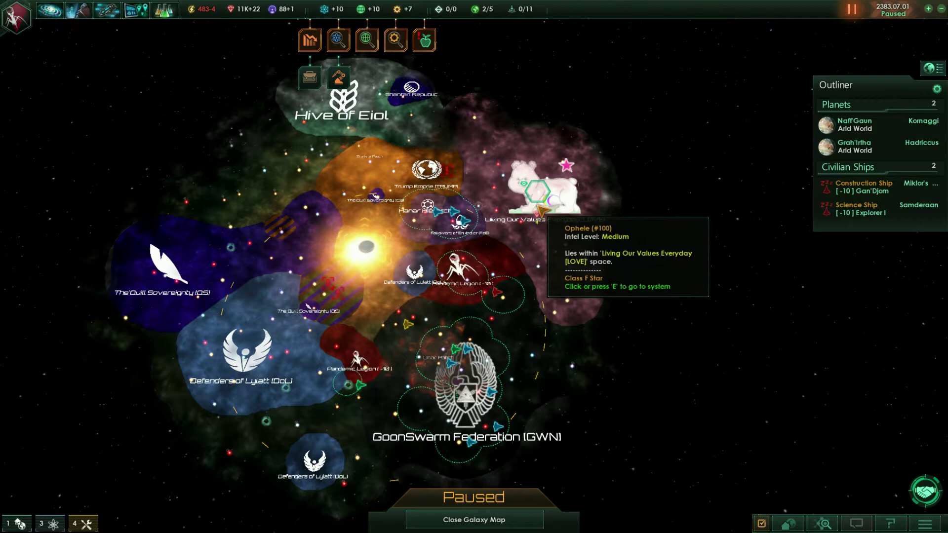
View Pandemic Legion's details in the contacts list, then zoom the map into its space near Nizatorom.
key("d")
key("w")
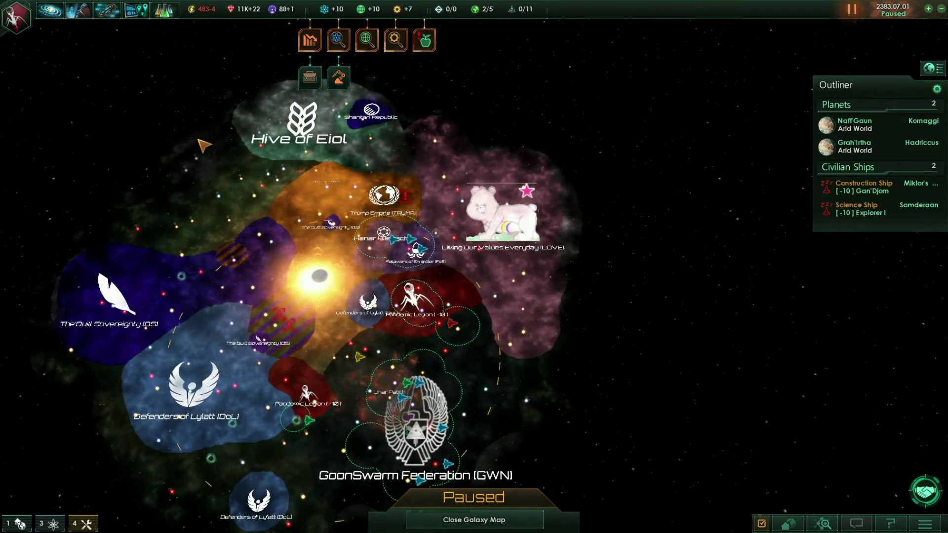
left_click(79, 9)
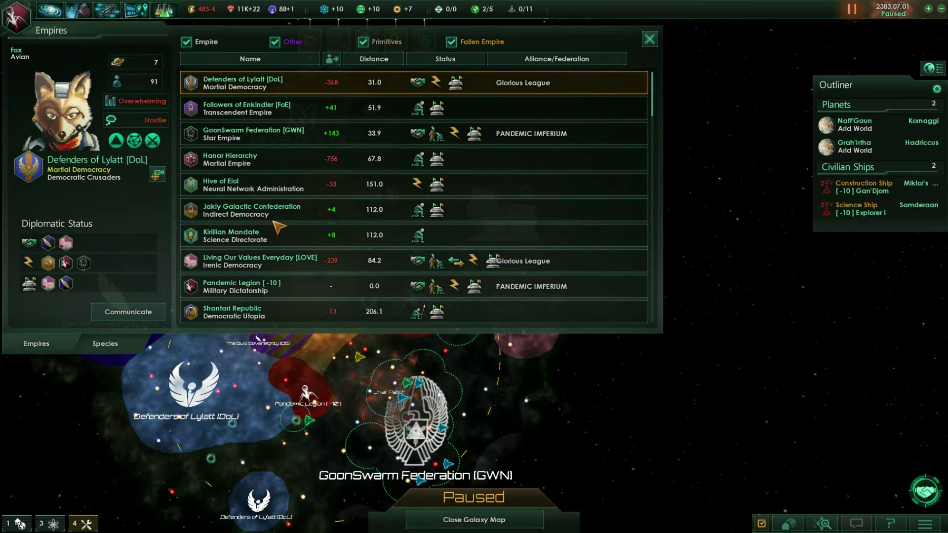
left_click(240, 296)
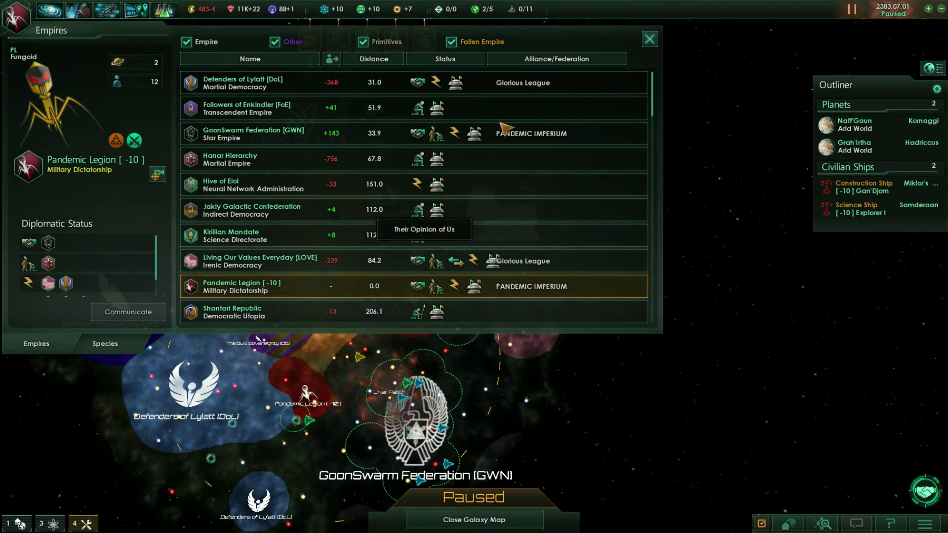
key("d")
left_click(651, 42)
scroll(409, 310, "up", 5)
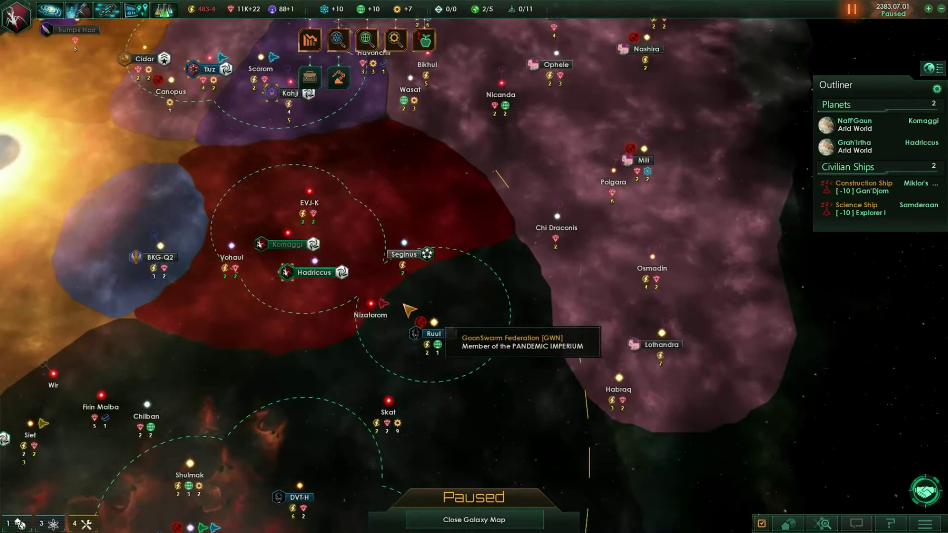
Enter the Nizatorom system and select a single Crystalline Entity fleet there.
left_click(349, 310)
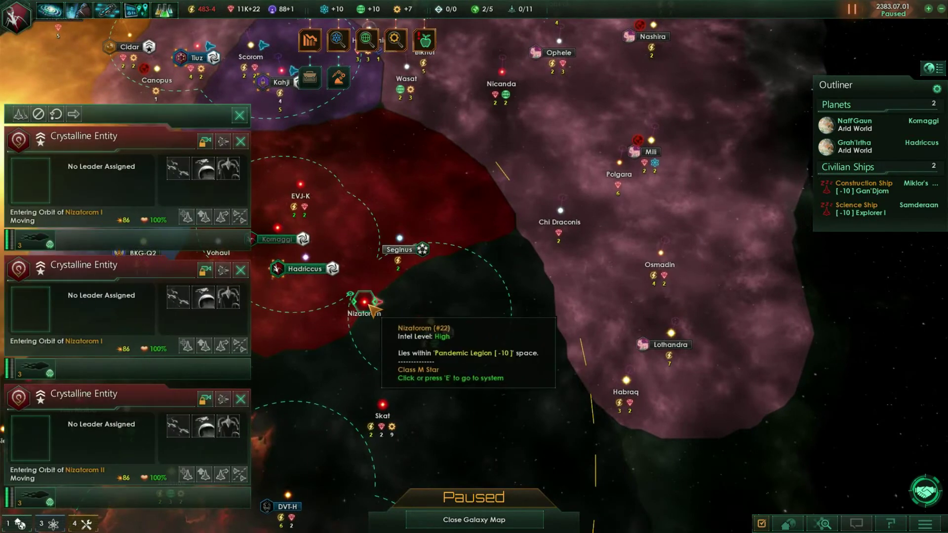
double_click(381, 315)
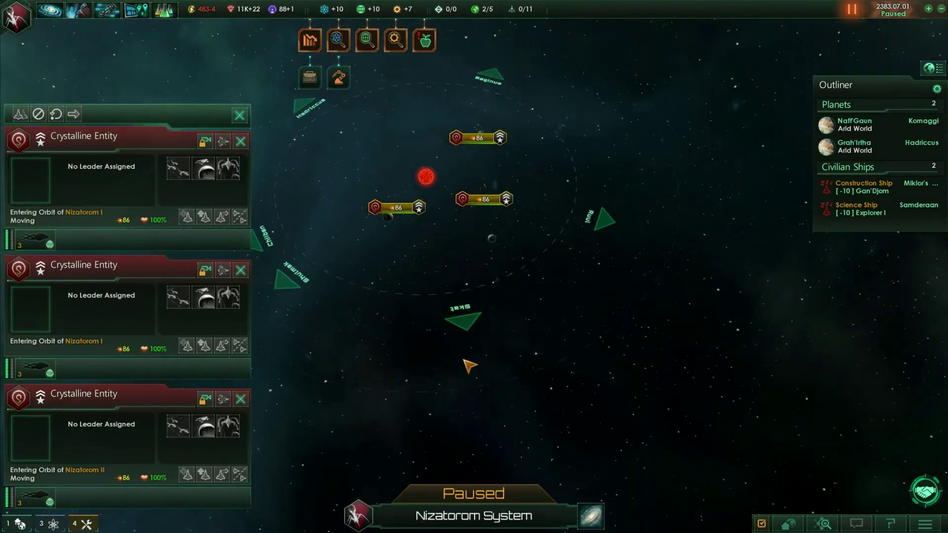
left_click(402, 189)
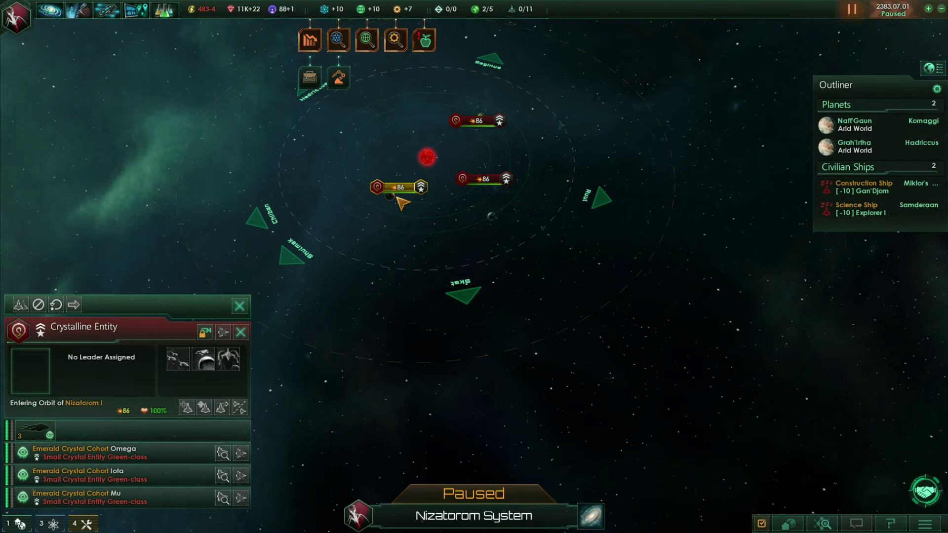
left_click_drag(385, 192, 360, 363)
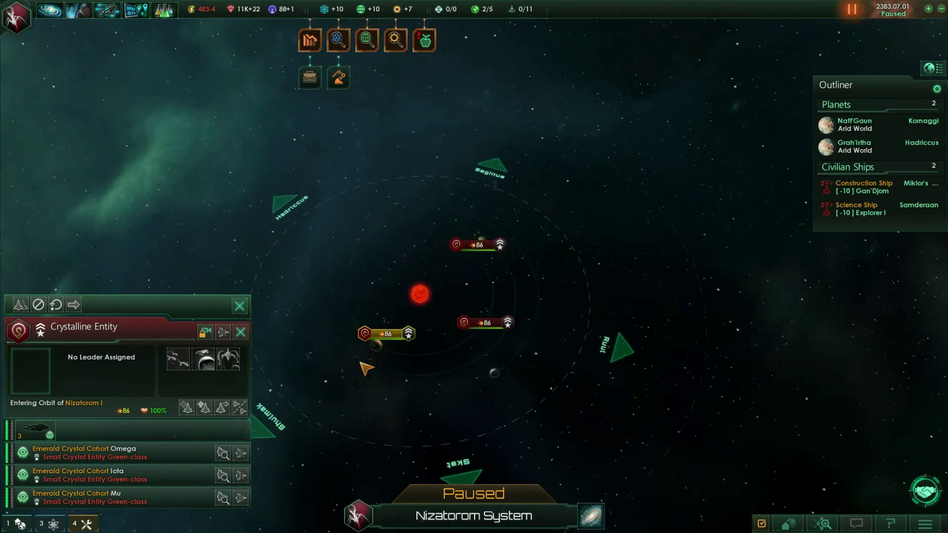
Zoom back out to the galaxy map and open the DVT-H system view.
scroll(554, 452, "down", 3)
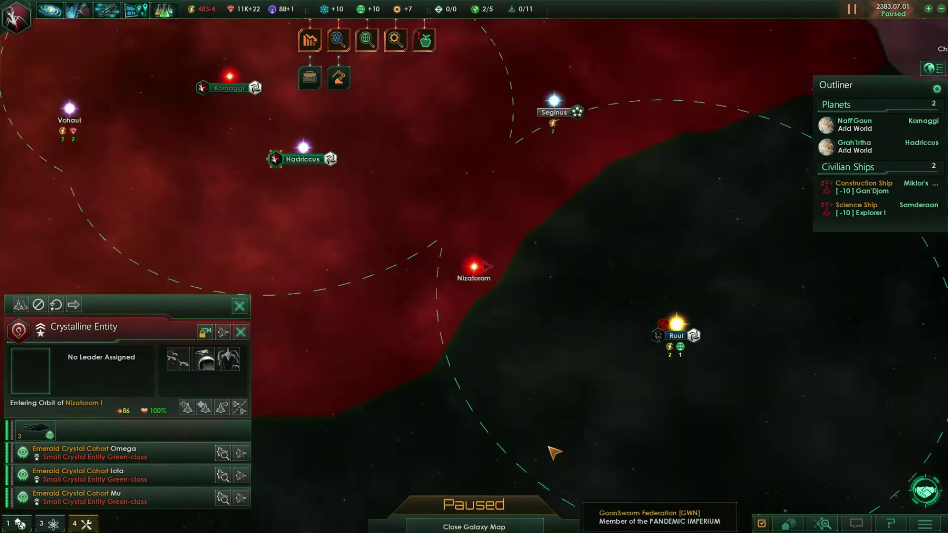
scroll(440, 334, "down", 5)
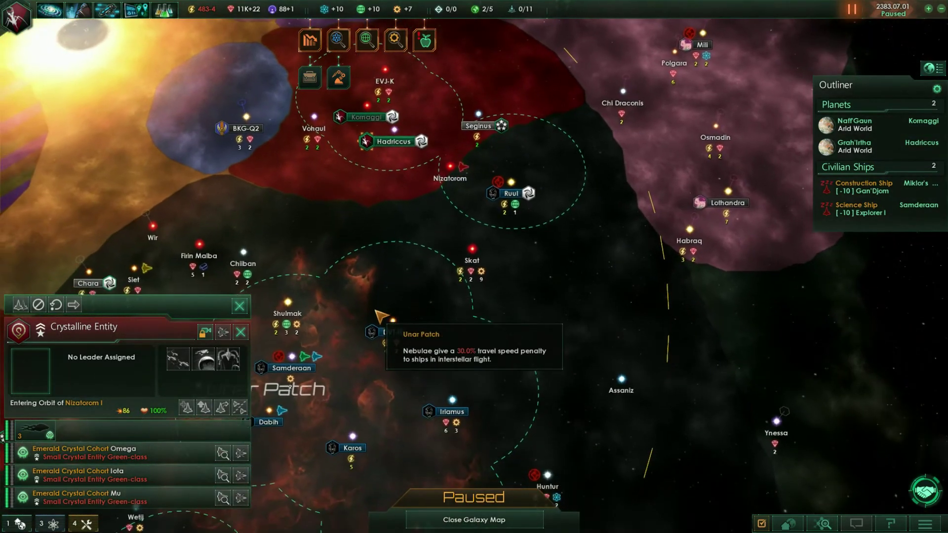
scroll(380, 316, "down", 2)
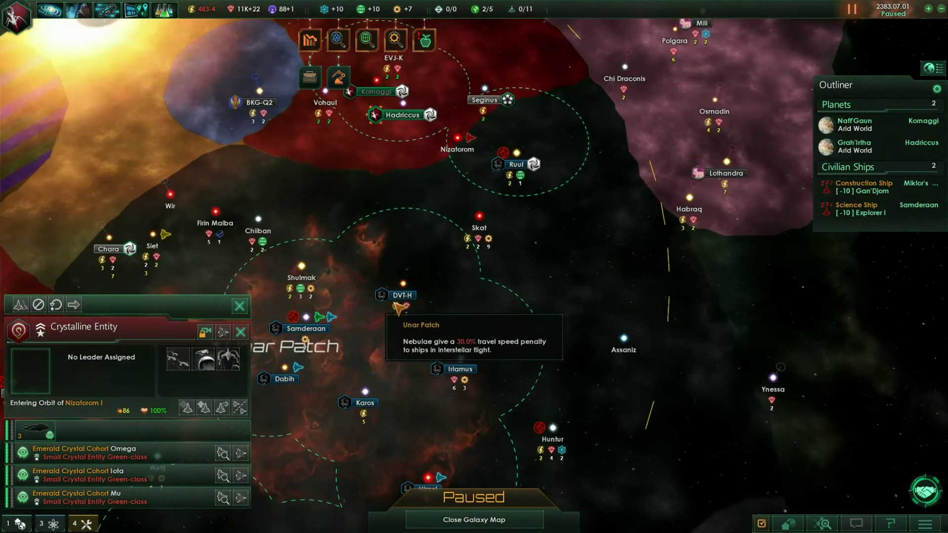
double_click(405, 312)
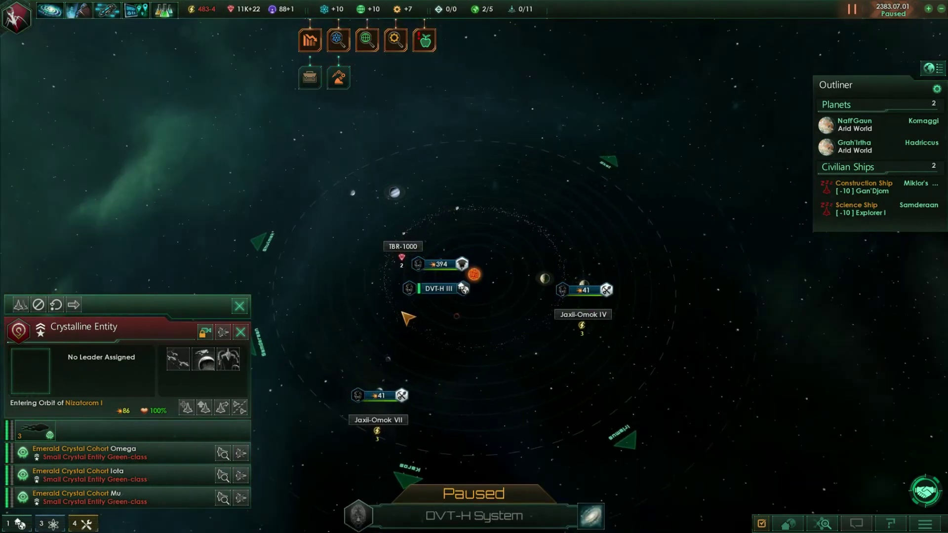
Open and close the GoonSwarm Federation diplomacy screen, then zoom the galaxy map out.
left_click(406, 316)
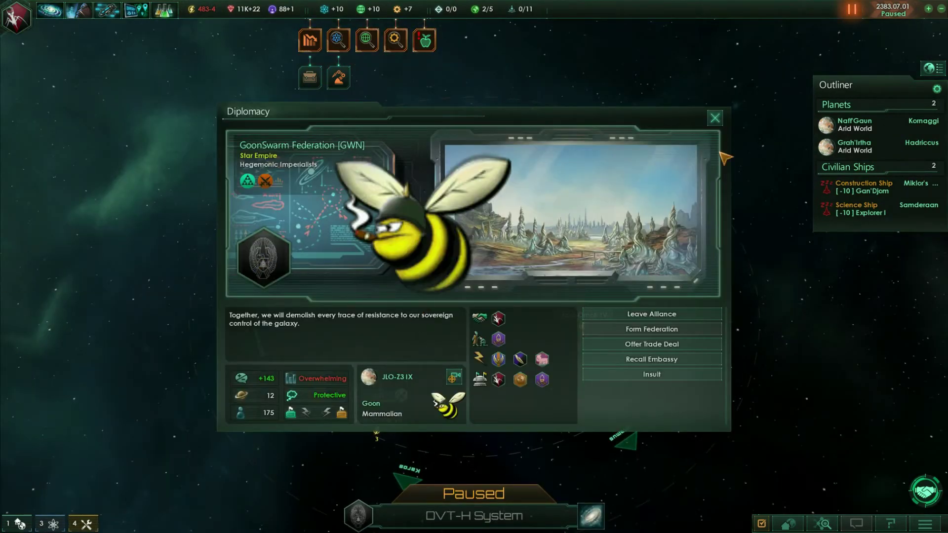
left_click(716, 119)
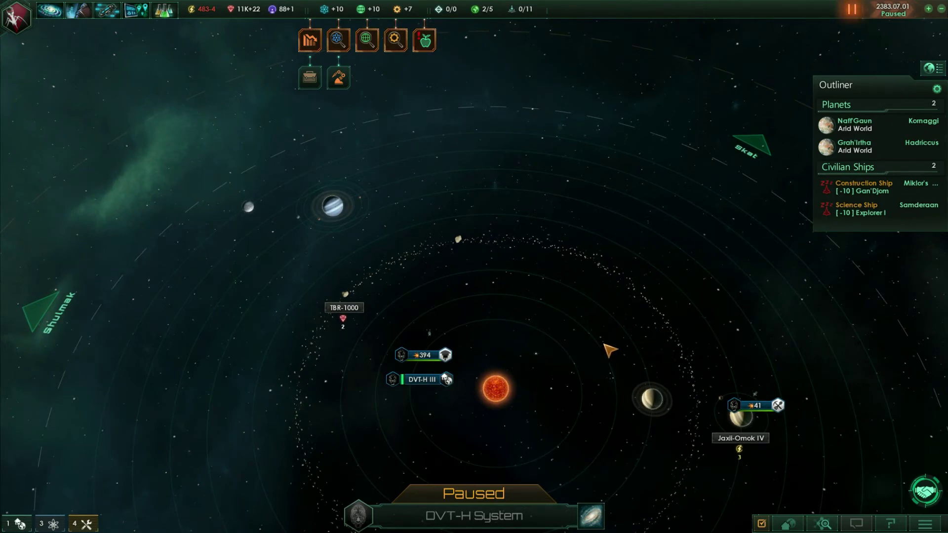
scroll(597, 354, "down", 5)
scroll(580, 492, "down", 2)
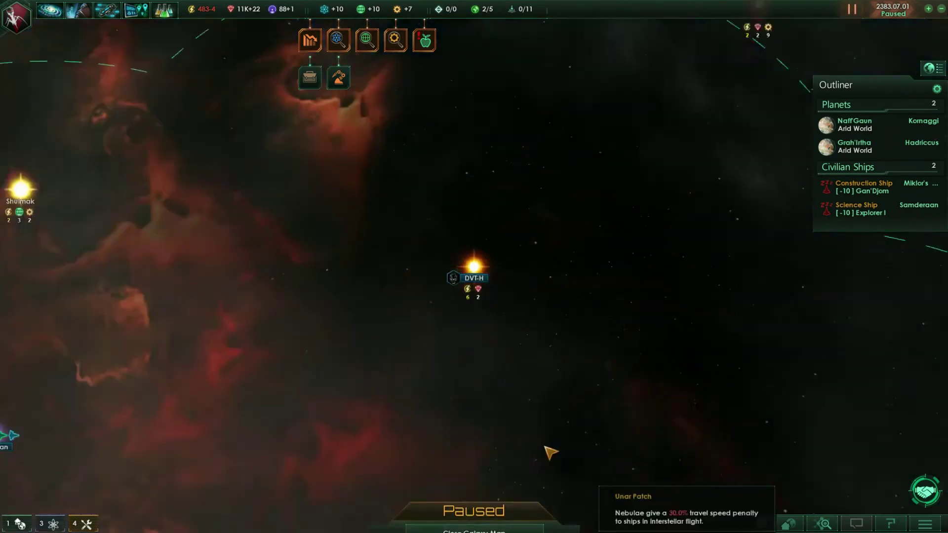
Switch from the game to a maximized File Explorer and open flags > Test.
key("a")
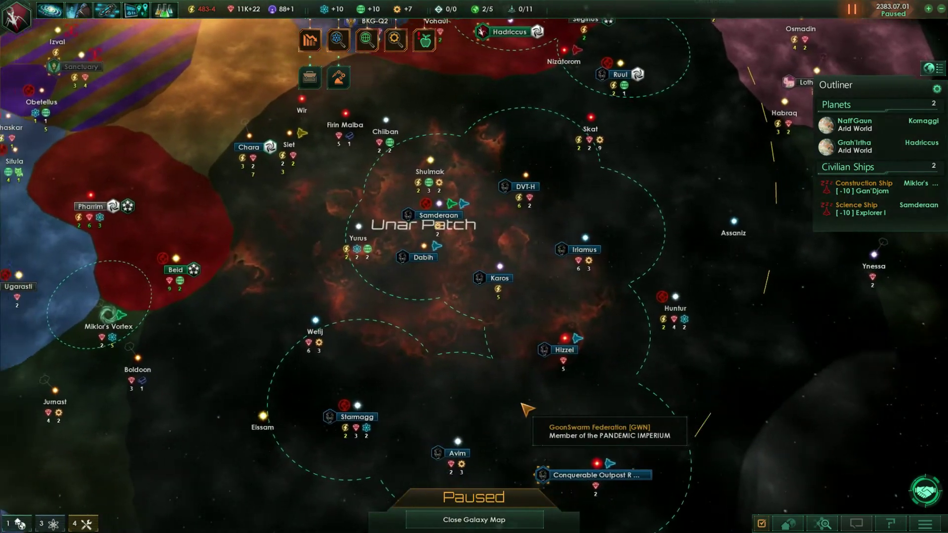
key("alt+Tab")
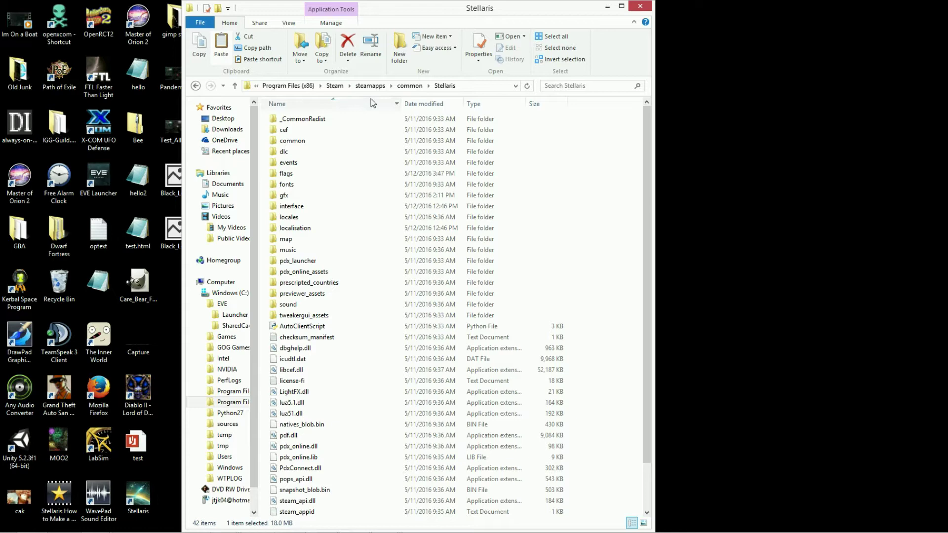
double_click(374, 13)
double_click(618, 52)
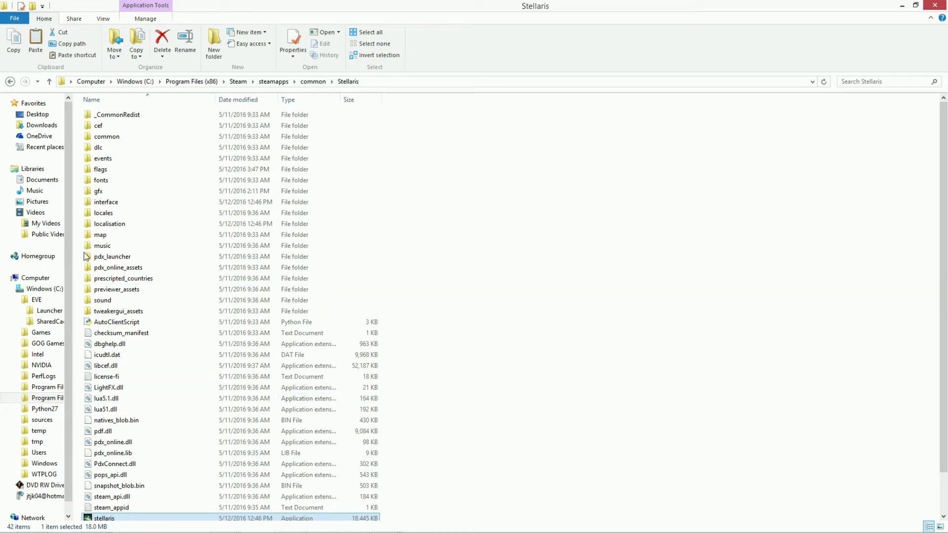
double_click(127, 171)
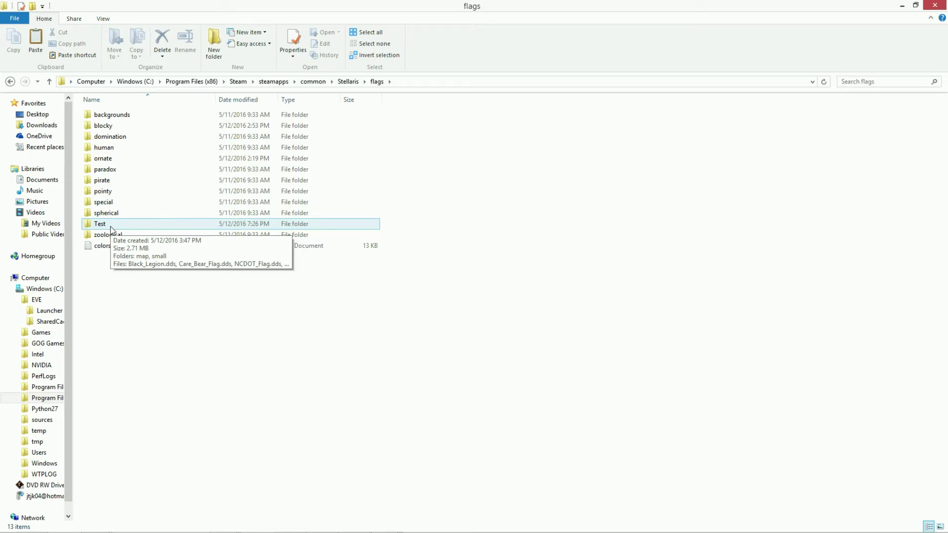
double_click(109, 226)
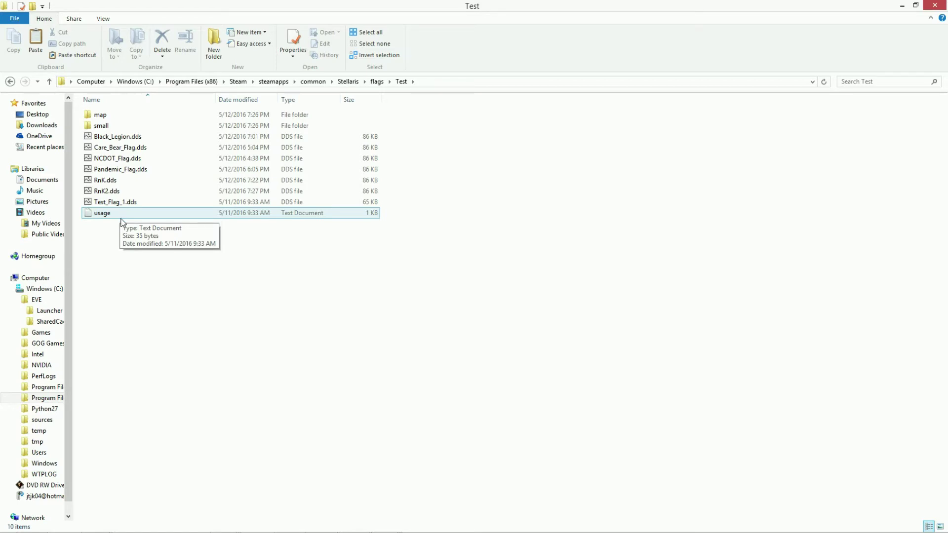
Open the usage file in Notepad, highlight 'random = no', and move the window right.
double_click(122, 218)
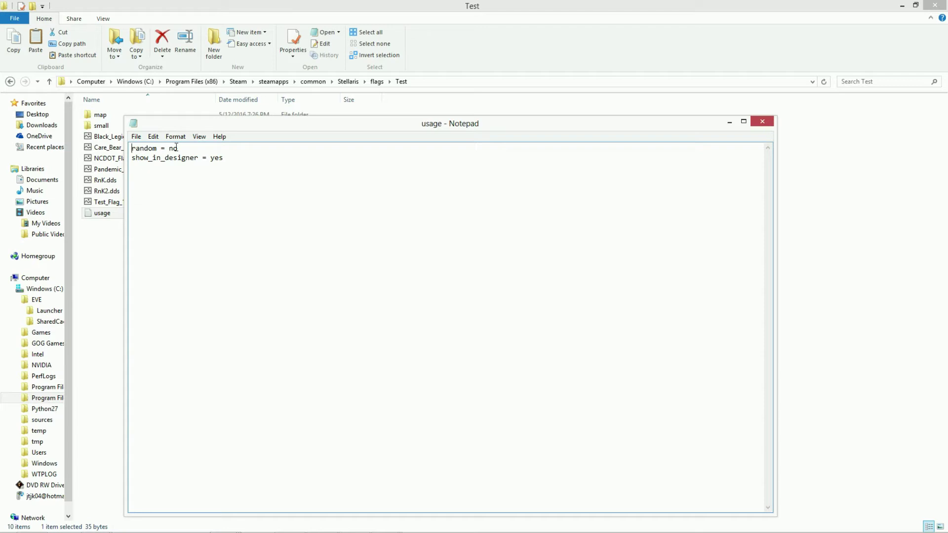
left_click_drag(159, 146, 132, 139)
left_click_drag(192, 122, 354, 118)
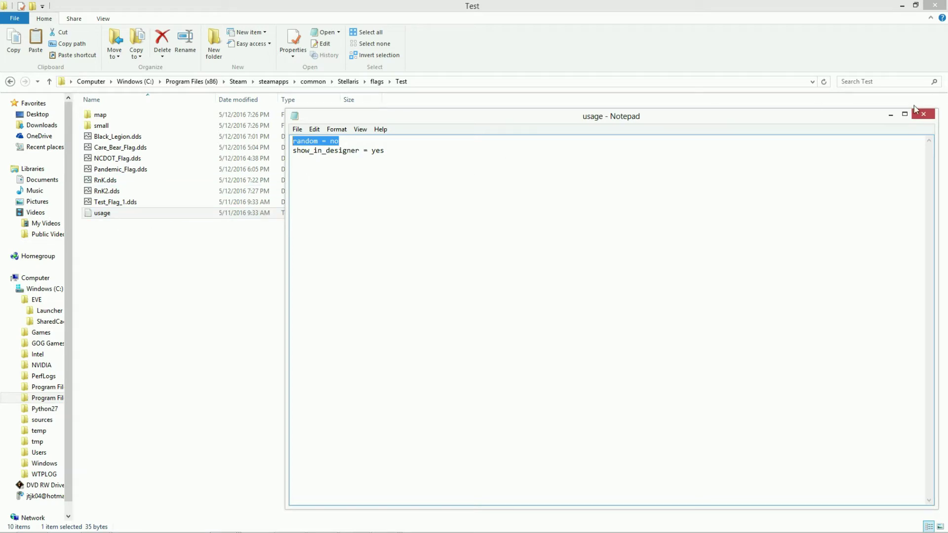
Close Notepad, browse the Test folder's small and map subfolders, then go up to flags.
left_click(922, 114)
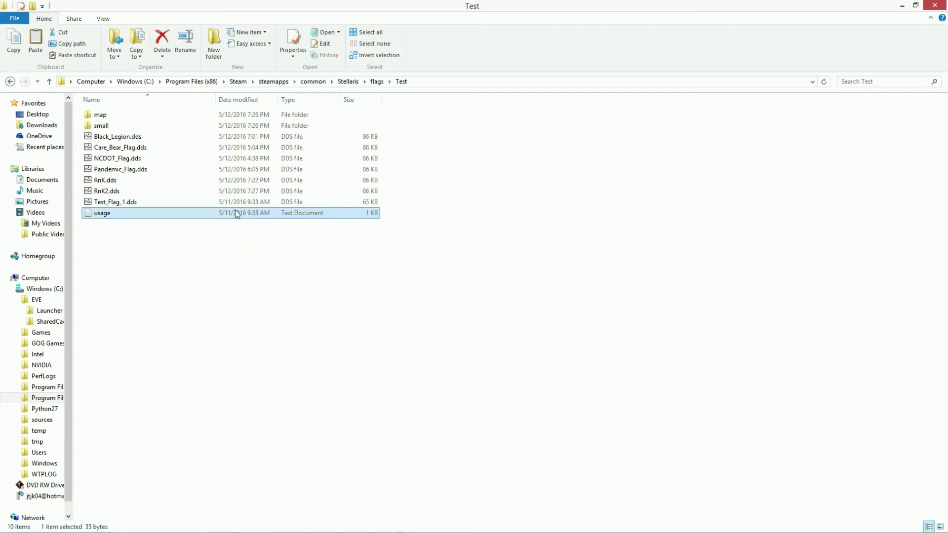
double_click(112, 127)
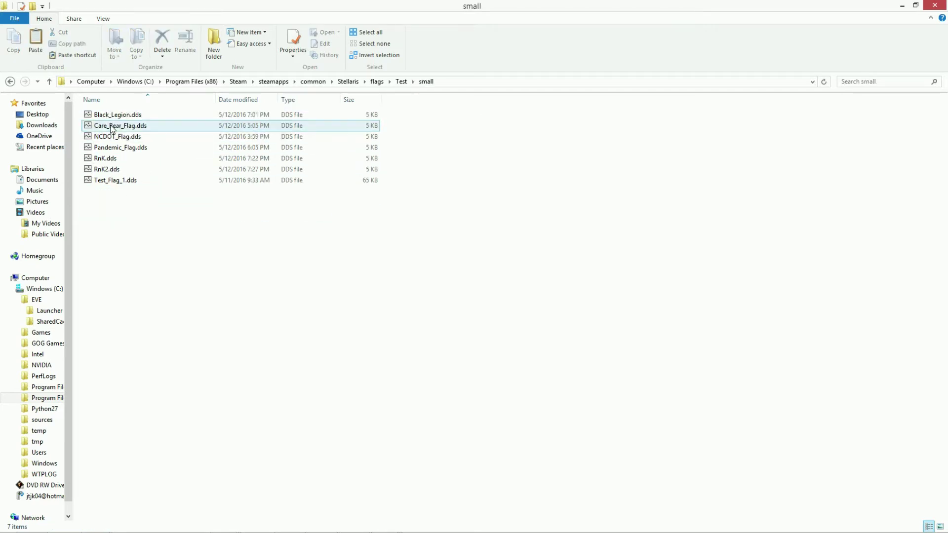
left_click(10, 81)
double_click(154, 115)
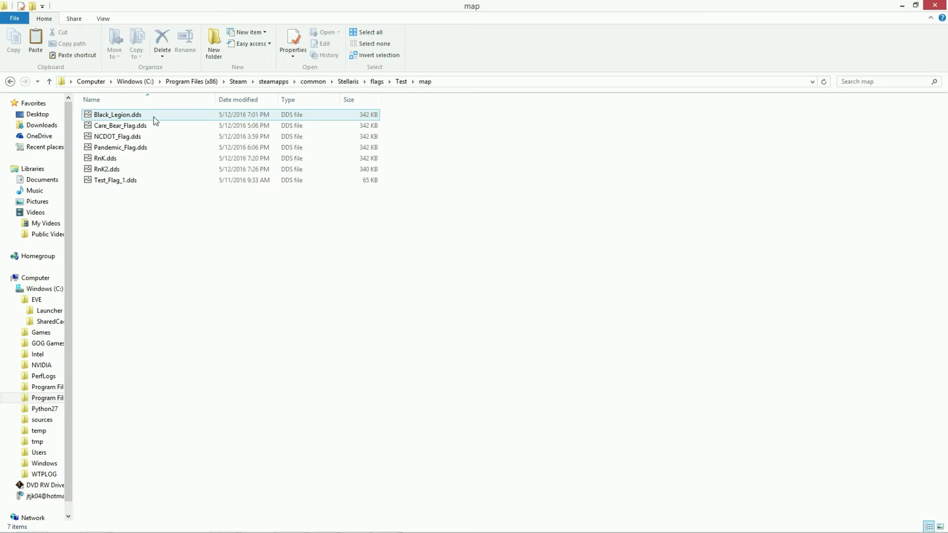
left_click(9, 81)
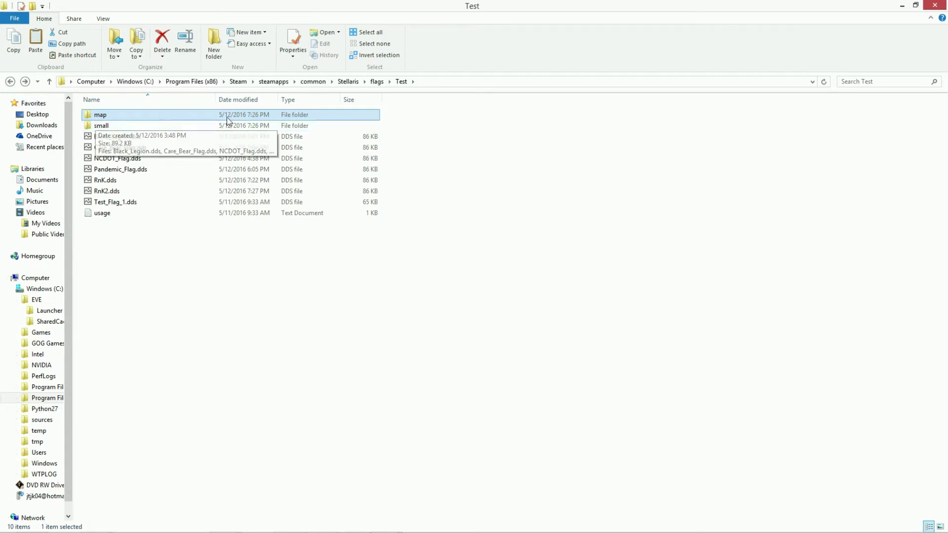
left_click(376, 81)
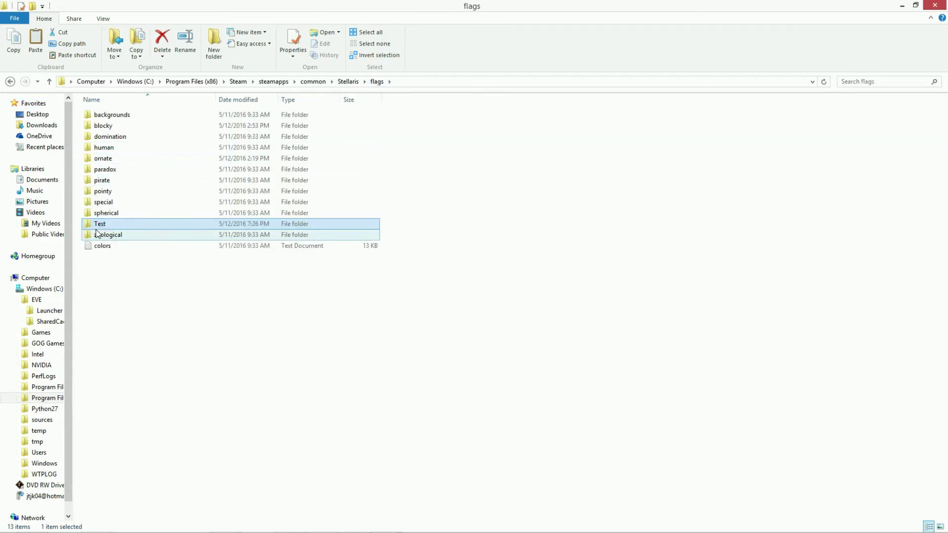
Browse the pointy flag folder's small and map subfolders, then go back out.
double_click(105, 191)
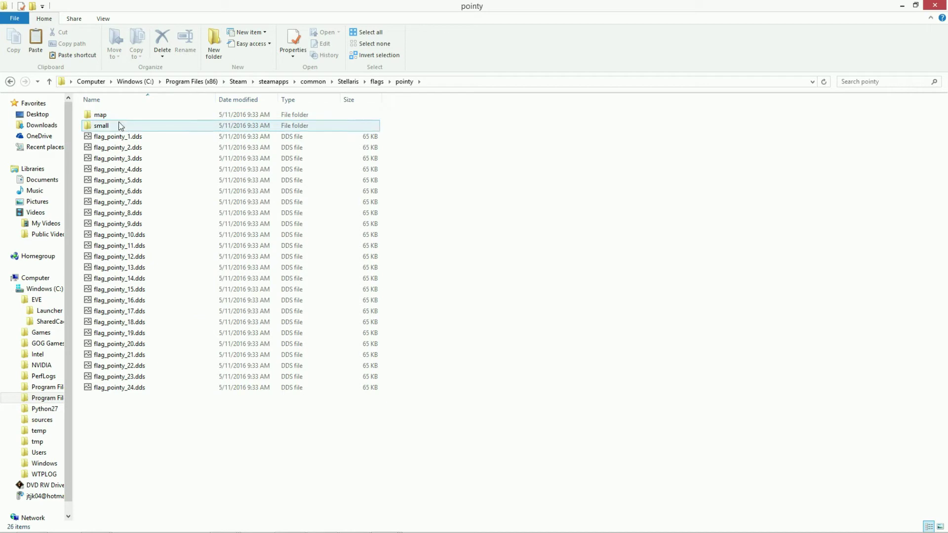
double_click(120, 126)
left_click(10, 81)
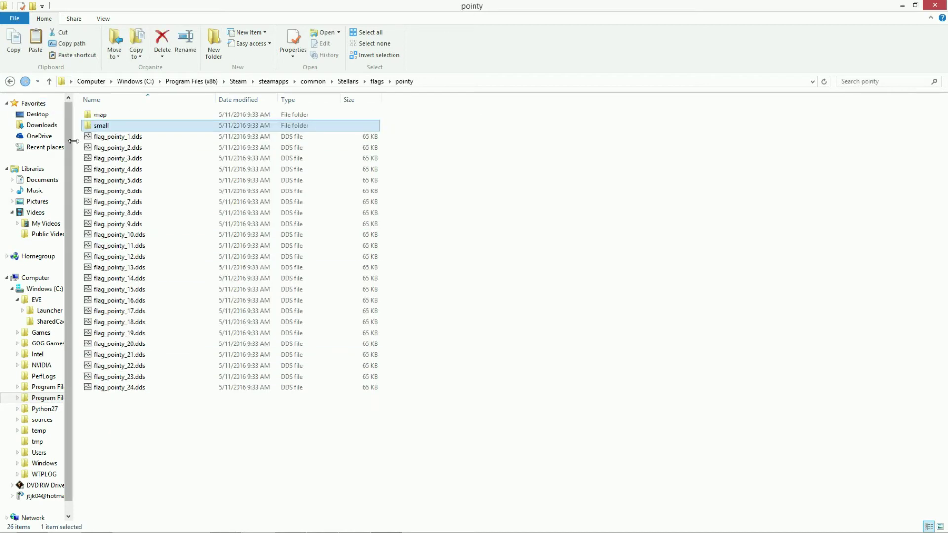
double_click(101, 117)
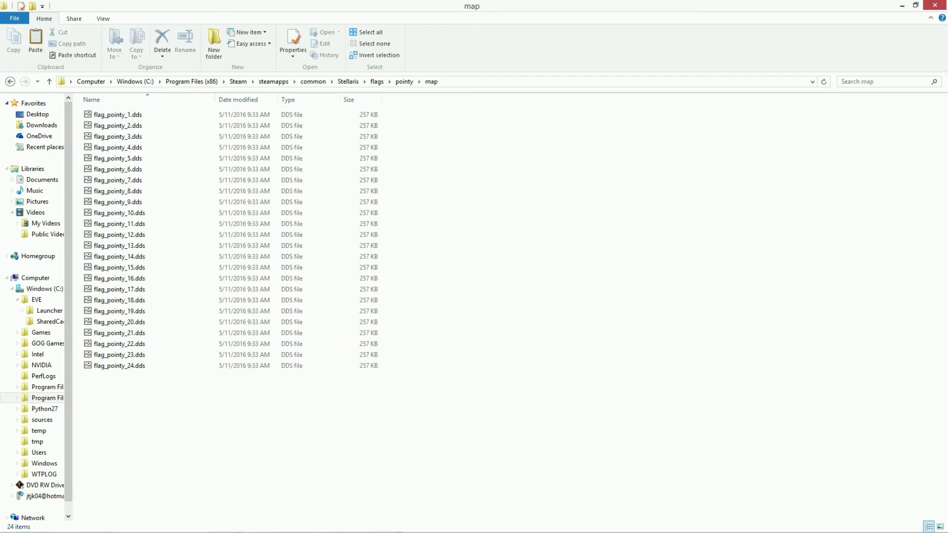
left_click(10, 81)
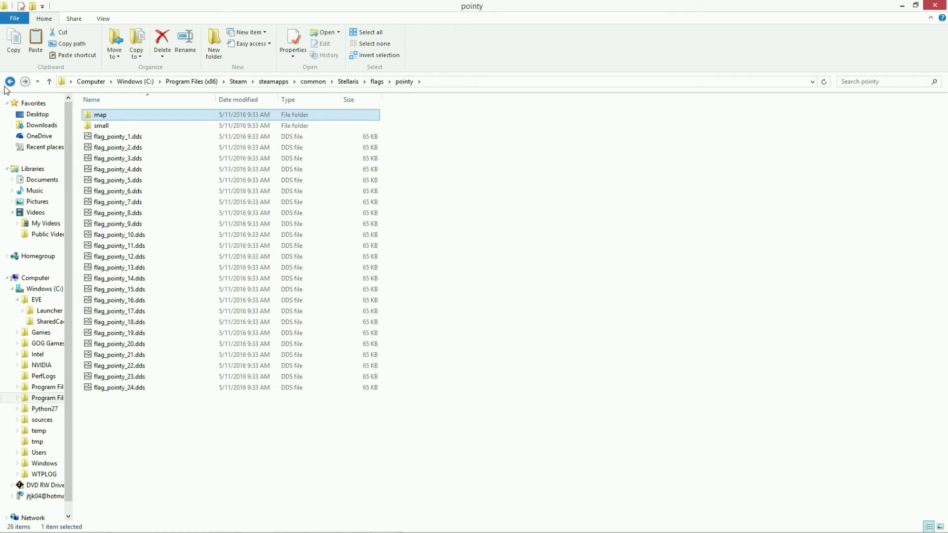
left_click(10, 81)
Open Test_Flag_1.dds in Visual Studio, confirm its 128 px size, and close it.
double_click(107, 225)
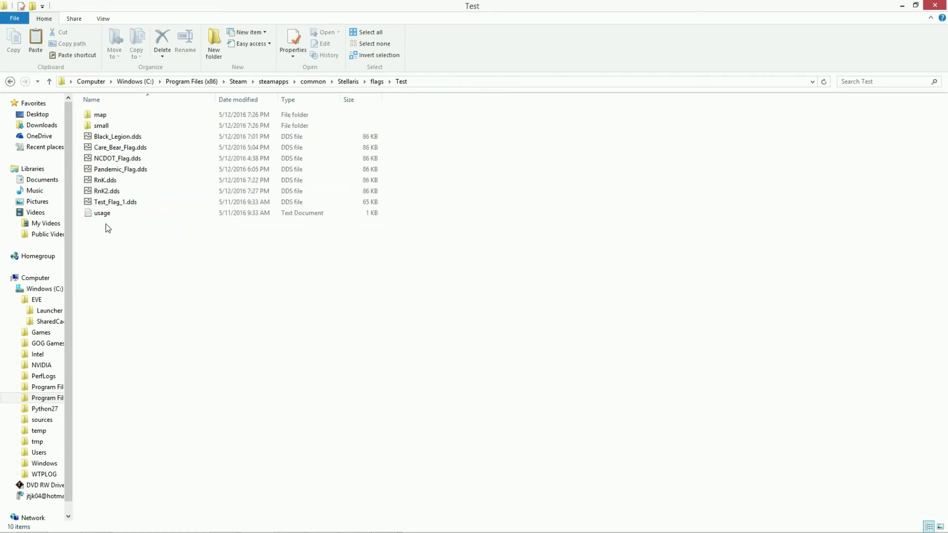
left_click(122, 204)
double_click(101, 202)
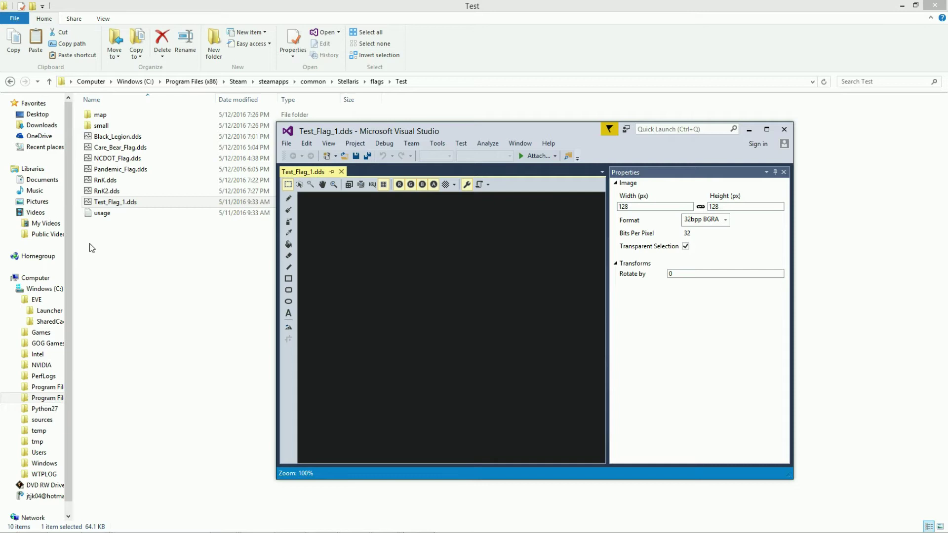
left_click(649, 207)
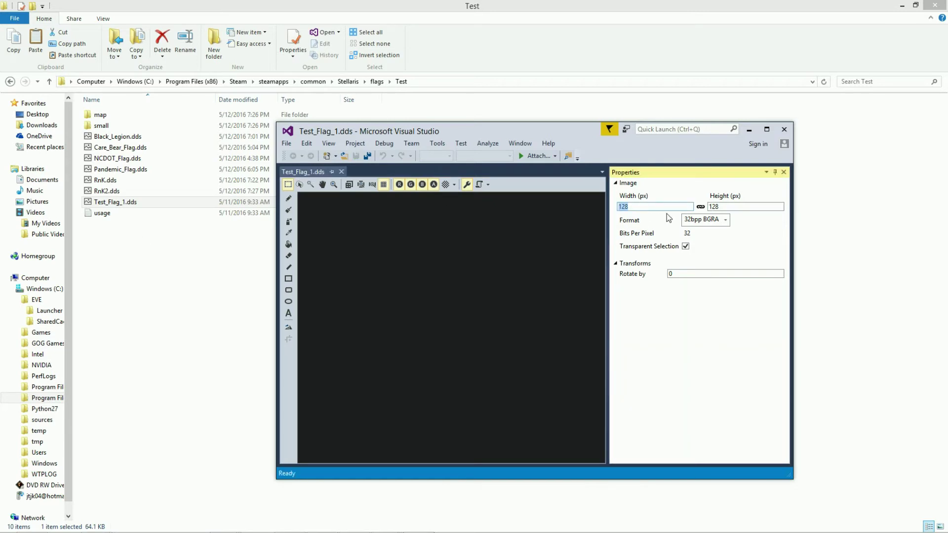
left_click(524, 289)
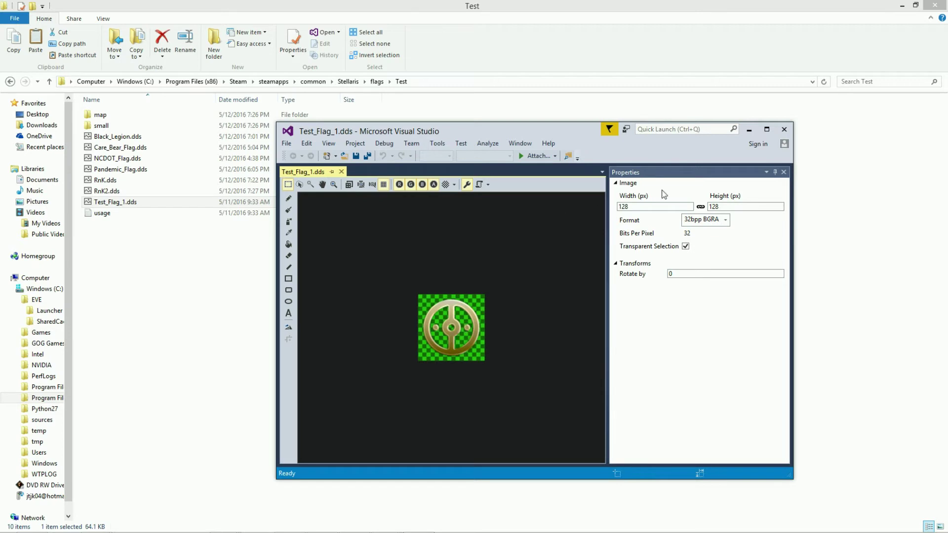
left_click(783, 129)
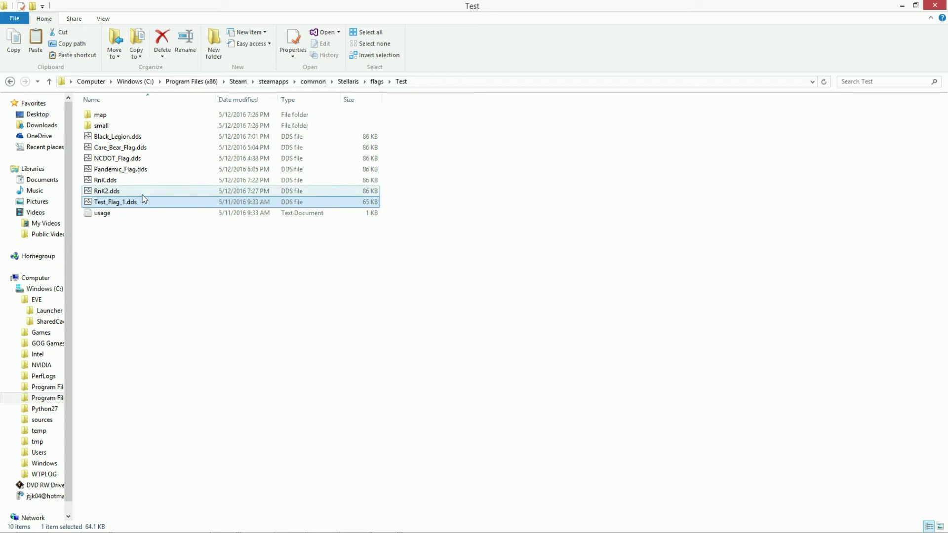
Open RnK2.dds to check it is also 128 × 128 px, then close it.
left_click(142, 196)
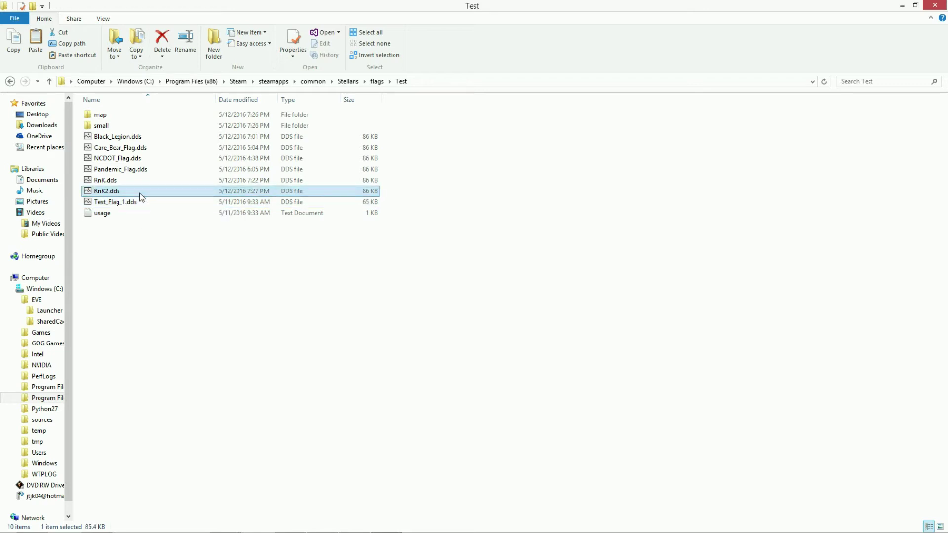
double_click(142, 196)
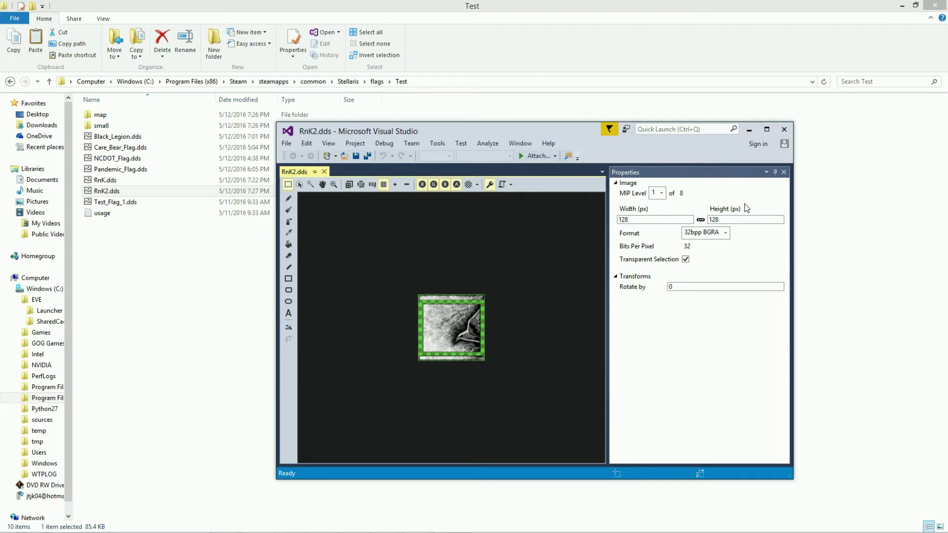
left_click(783, 129)
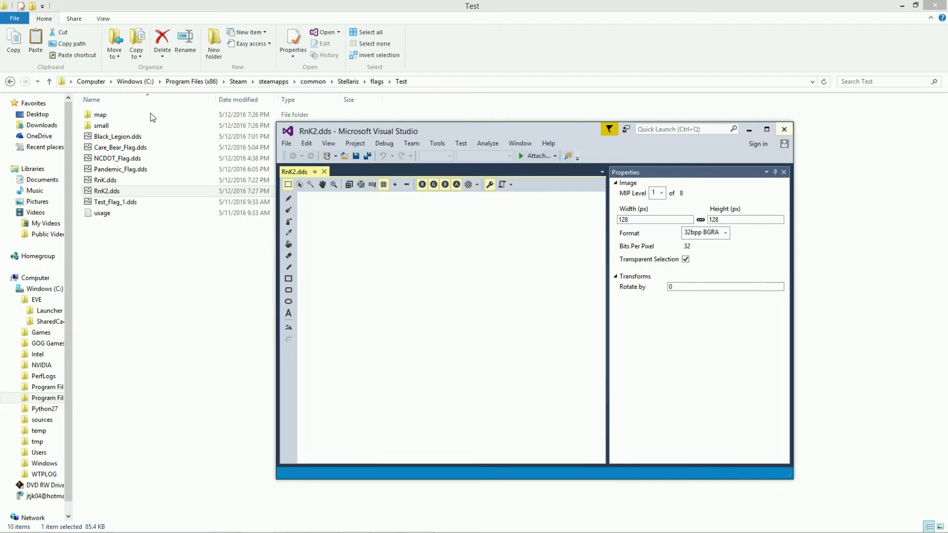
Open small > NCDOT_Flag.dds, zoom to about 966% to inspect its pixels, then close it.
double_click(138, 129)
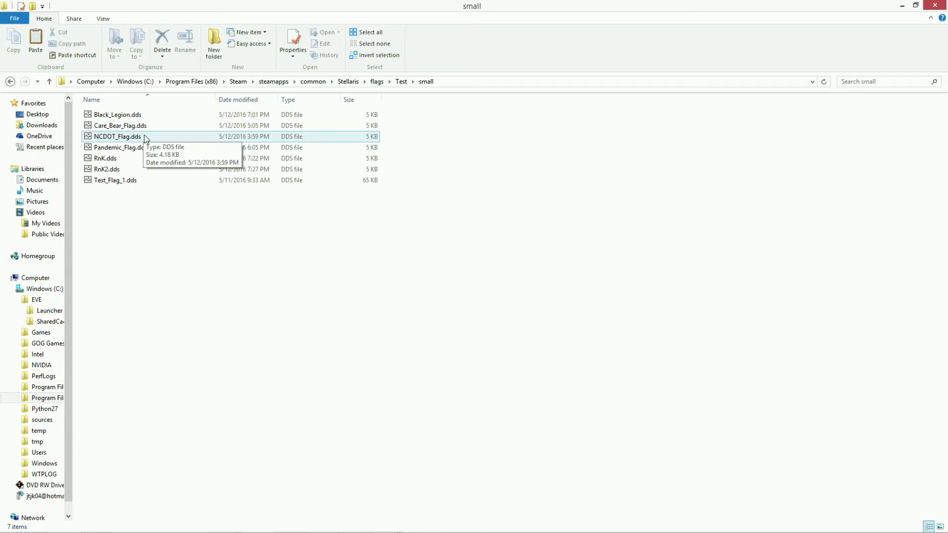
double_click(146, 138)
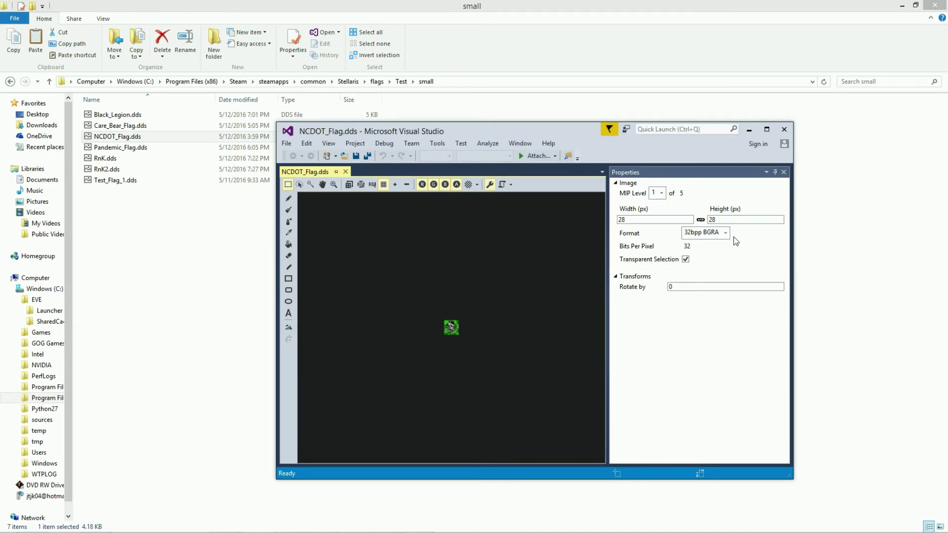
scroll(454, 336, "up", 1)
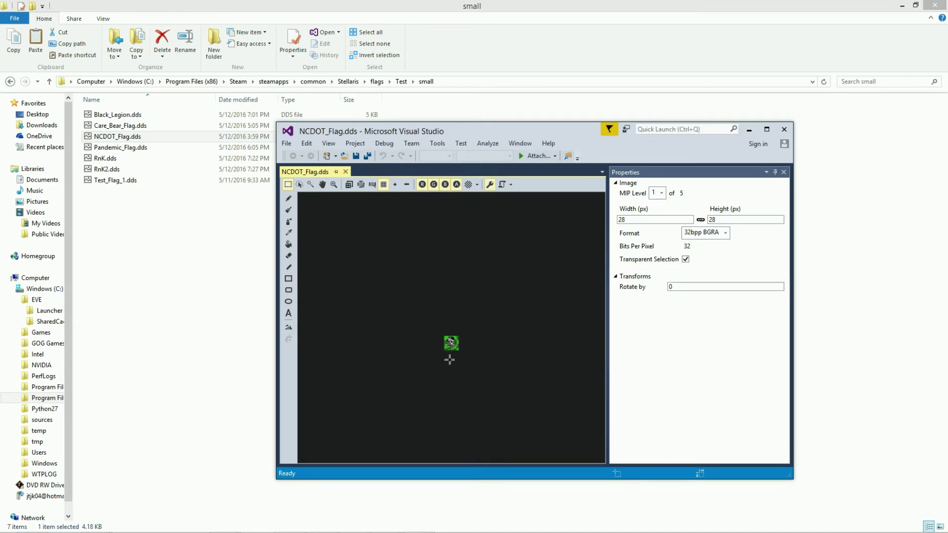
scroll(449, 359, "up", 6)
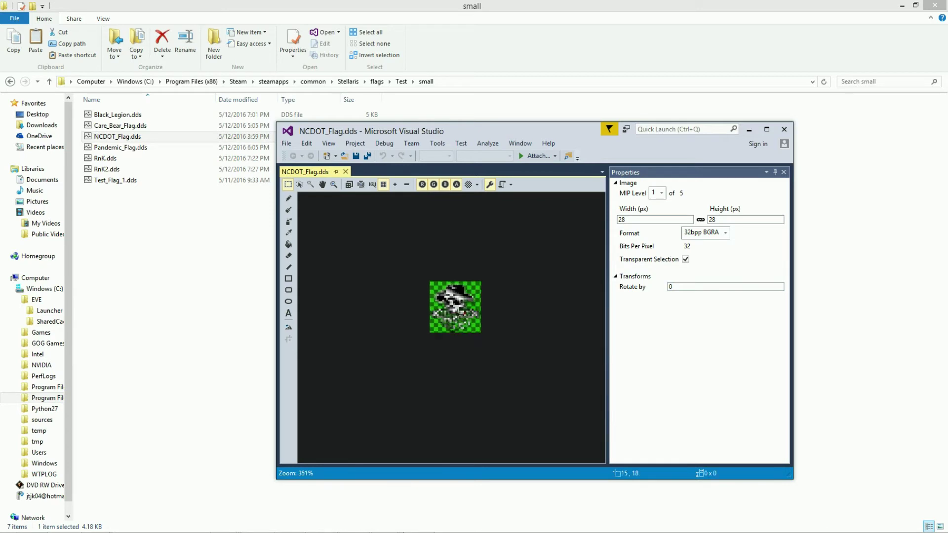
scroll(451, 325, "up", 3)
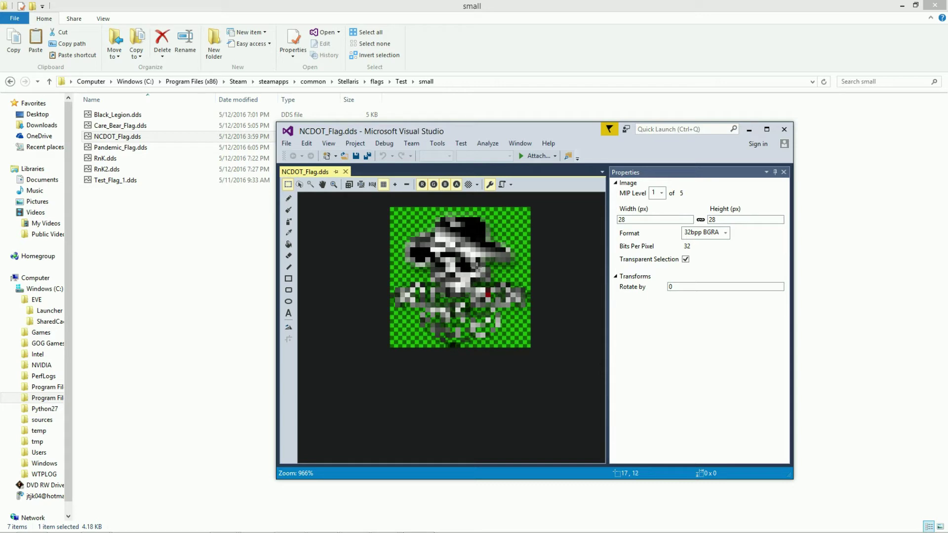
left_click(784, 130)
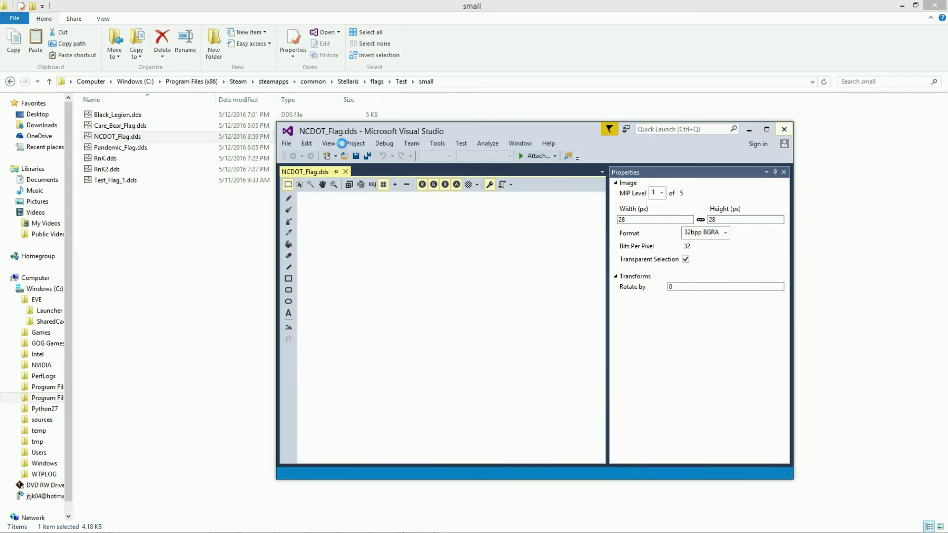
Open the map-size NCDOT_Flag.dds, verify it is 256 × 256 px, and close Visual Studio.
key("BackSpace")
double_click(114, 116)
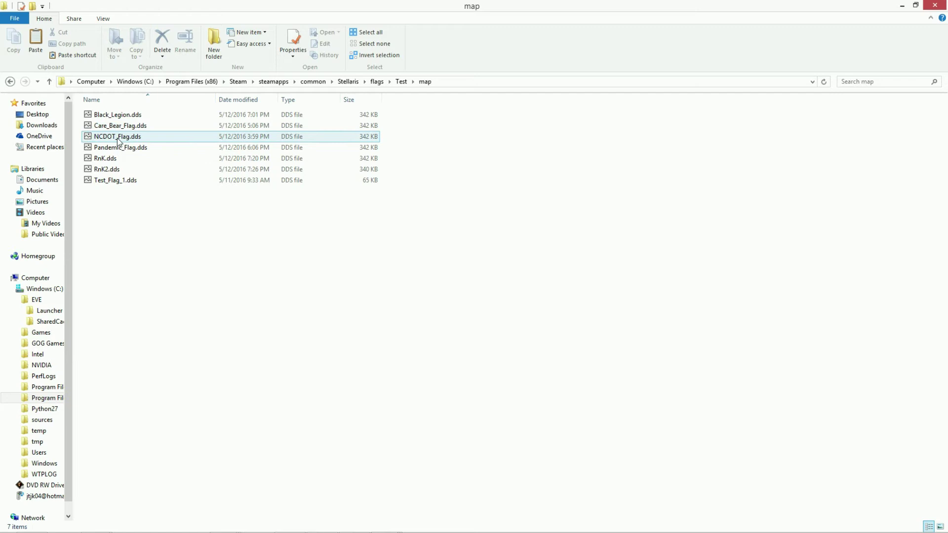
double_click(119, 137)
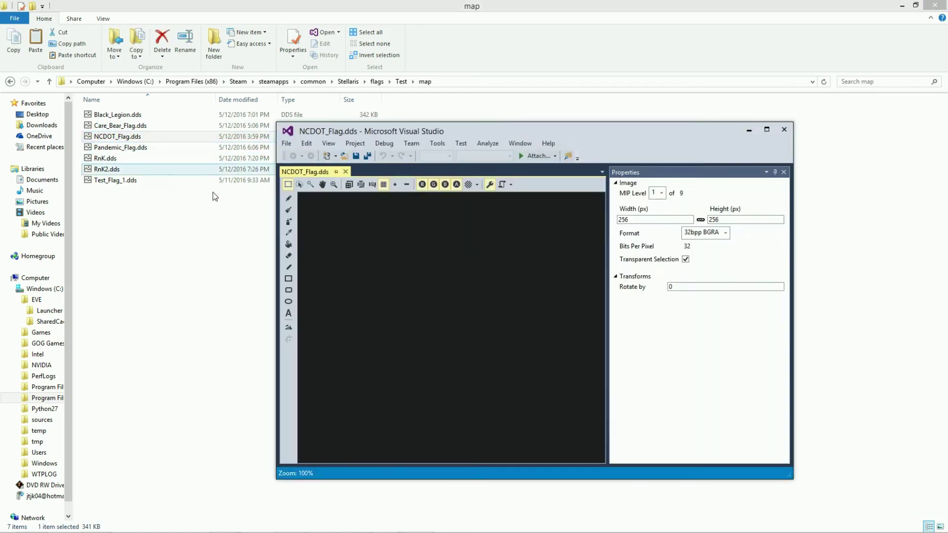
left_click(642, 219)
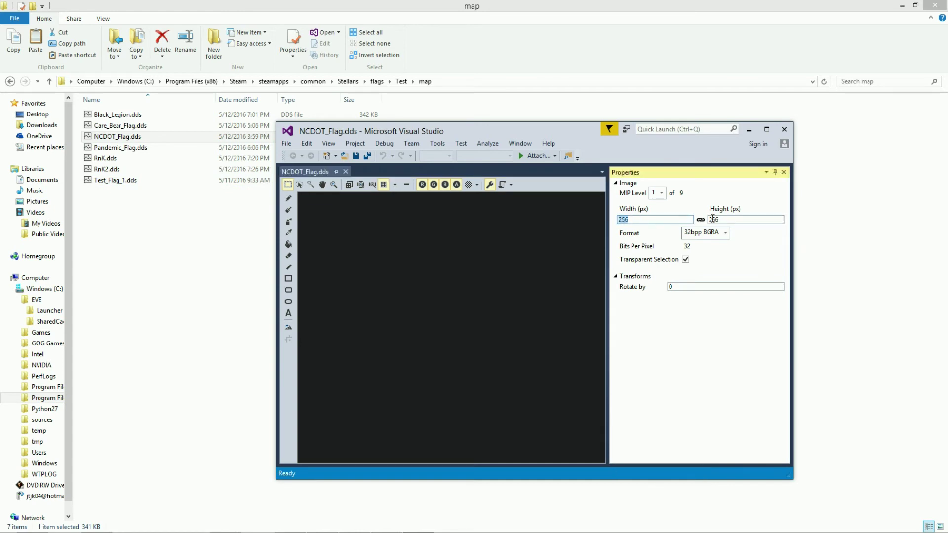
left_click(713, 219)
left_click(416, 287)
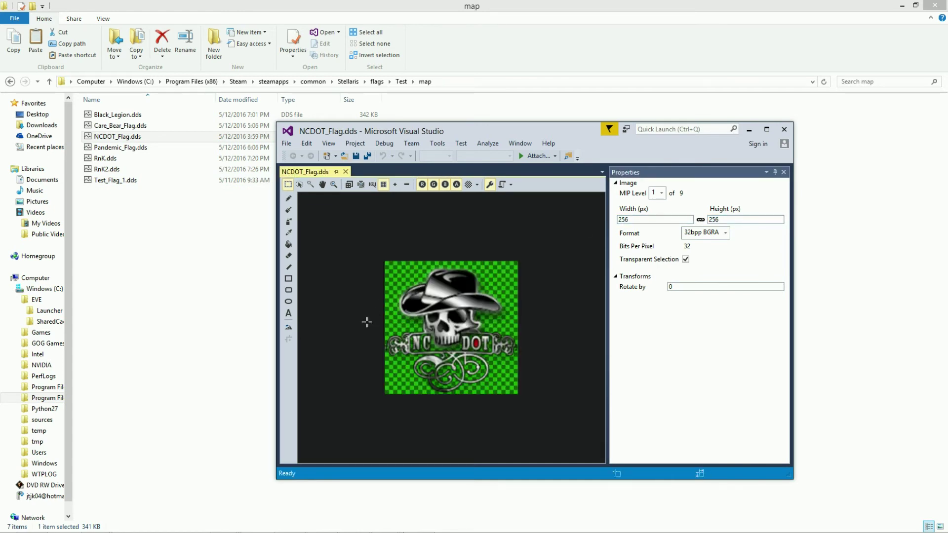
left_click(784, 129)
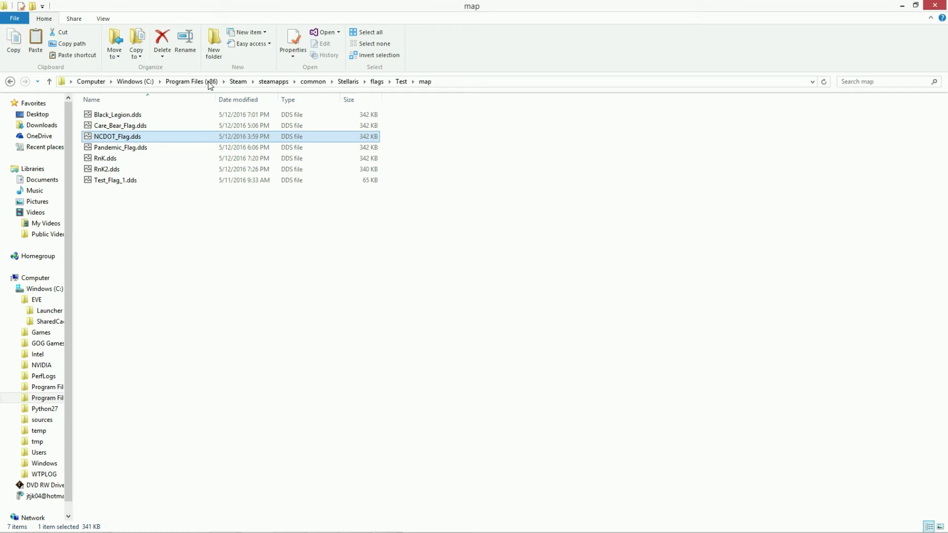
Minimize Explorer and launch GIMP 2 by searching 'gimp' from the Start screen.
left_click(900, 7)
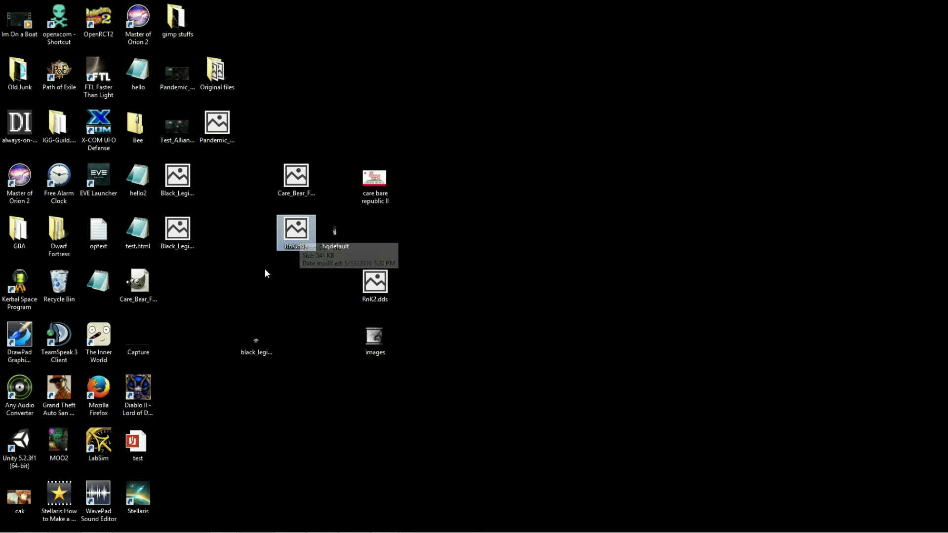
mouse_move(308, 530)
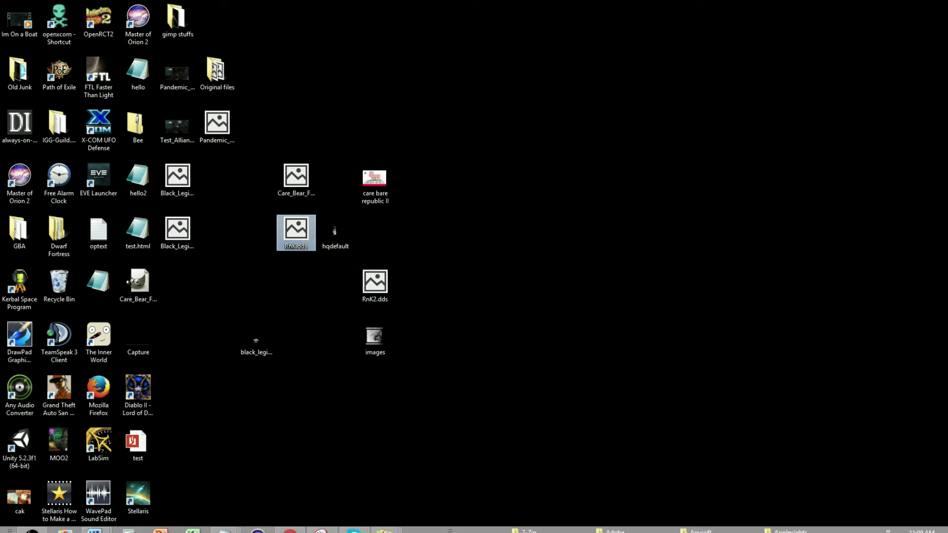
left_click(9, 527)
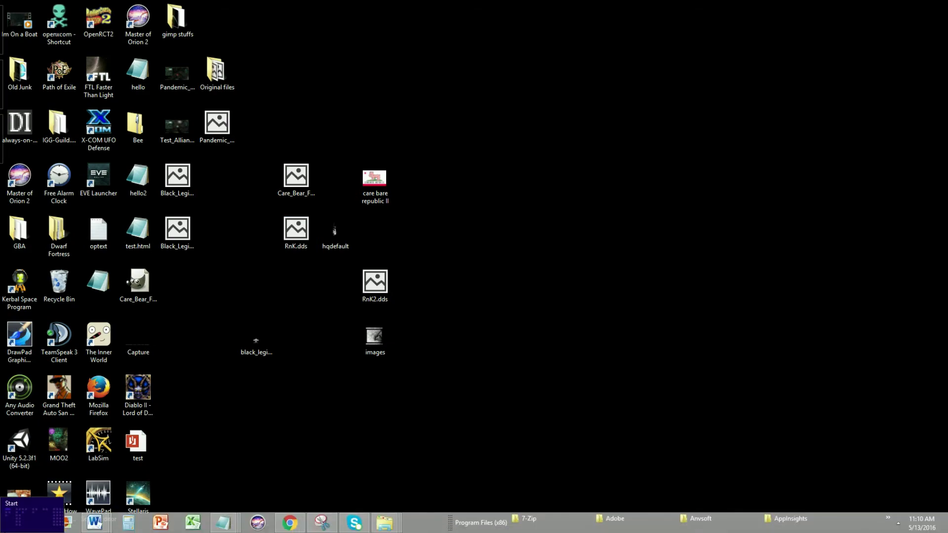
left_click(9, 527)
type("gimp")
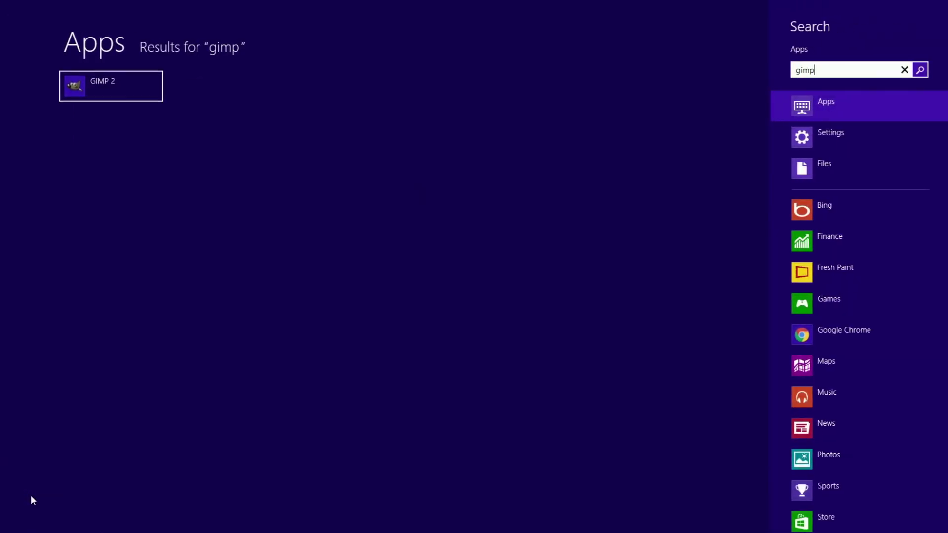
key("Return")
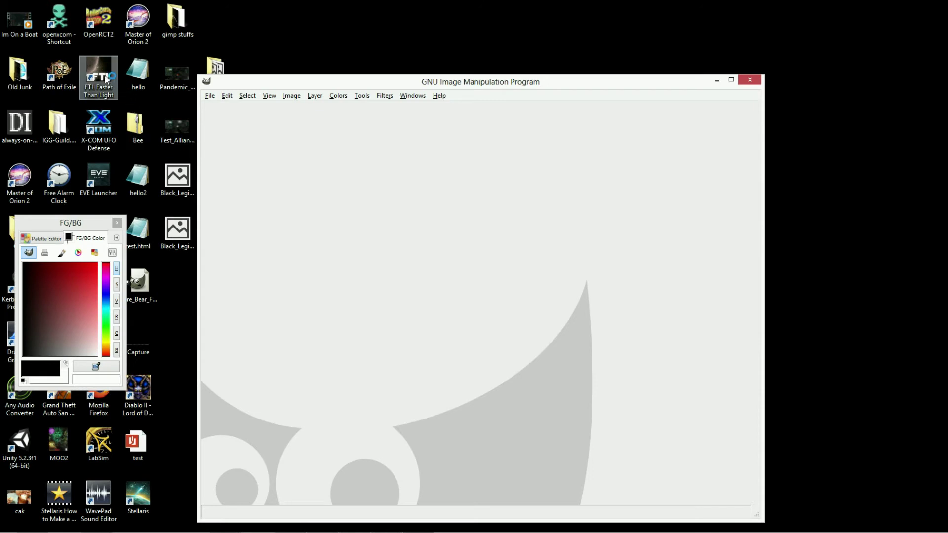
Scale the floating alien head up to the 254×254 canvas and nudge it into place.
left_click_drag(105, 78, 176, 132)
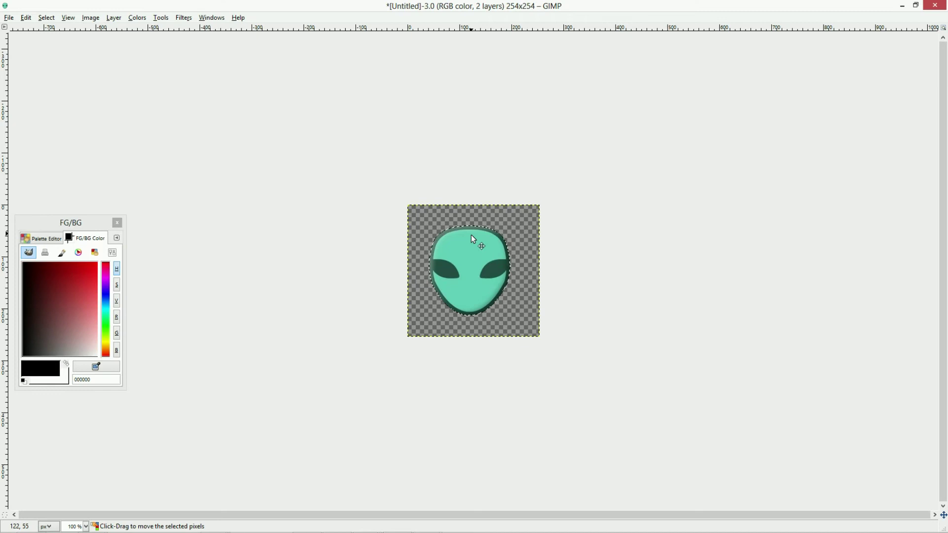
left_click_drag(469, 252, 471, 256)
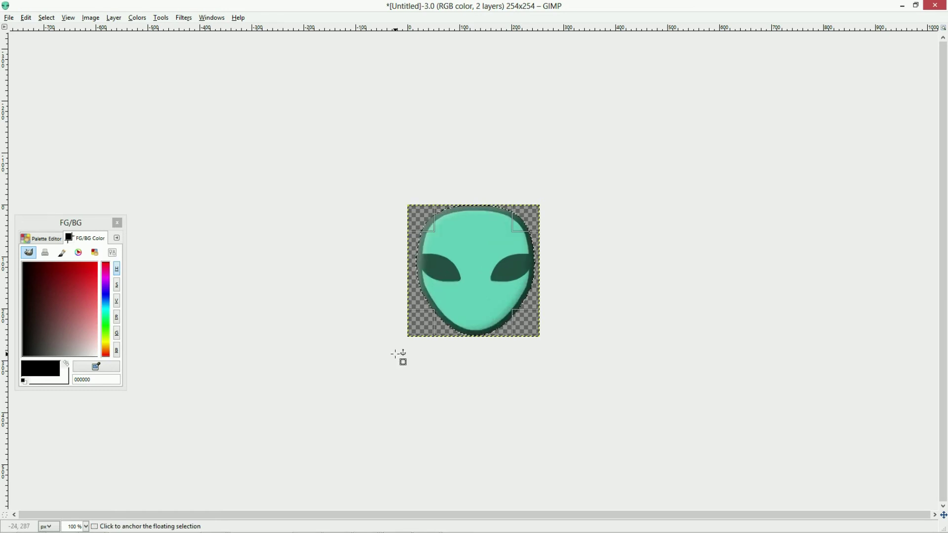
Start an export with DDS image as the file type, declining to overwrite Untitled.dds.
left_click(9, 18)
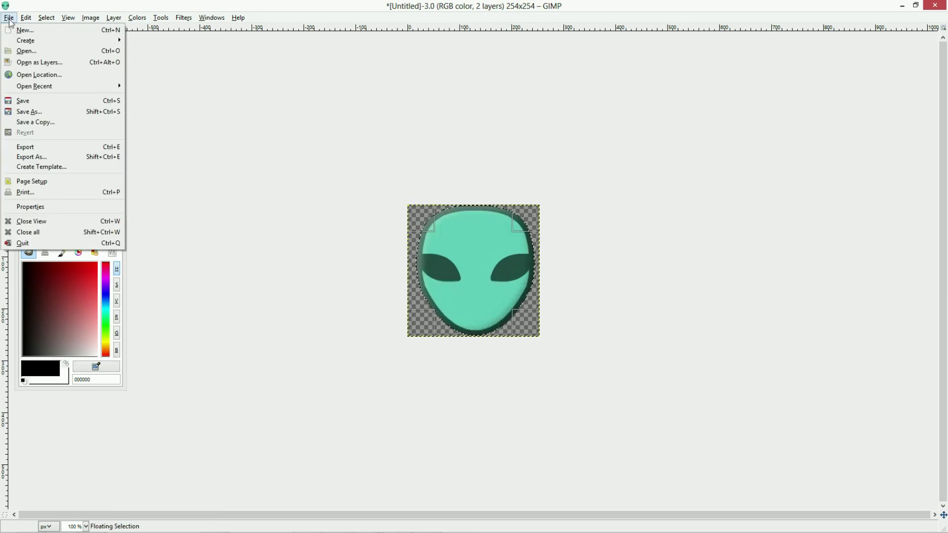
left_click(38, 156)
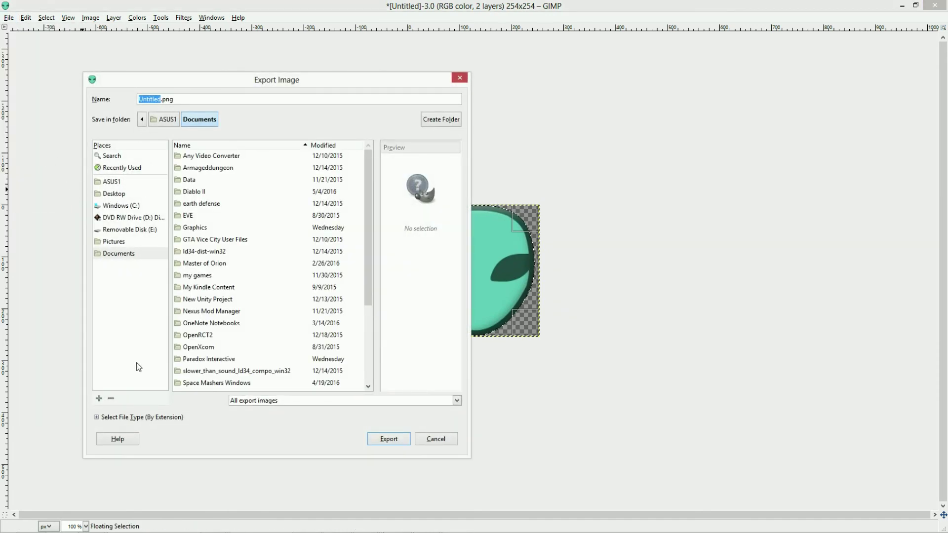
left_click(134, 417)
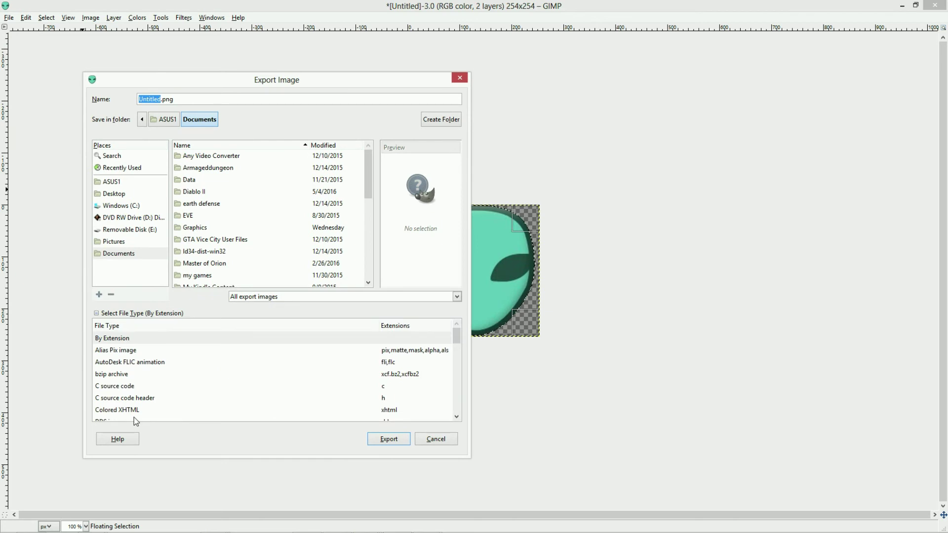
scroll(139, 398, "down", 5)
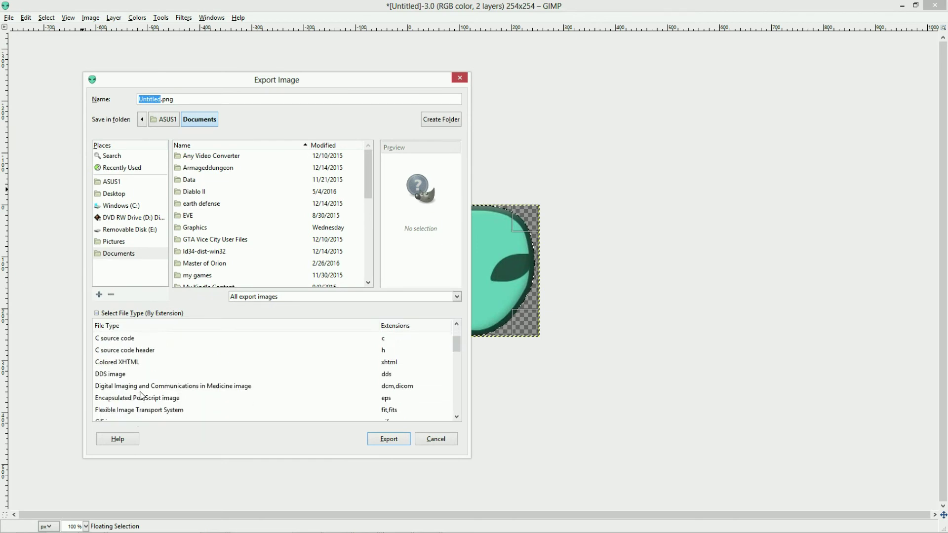
left_click(108, 359)
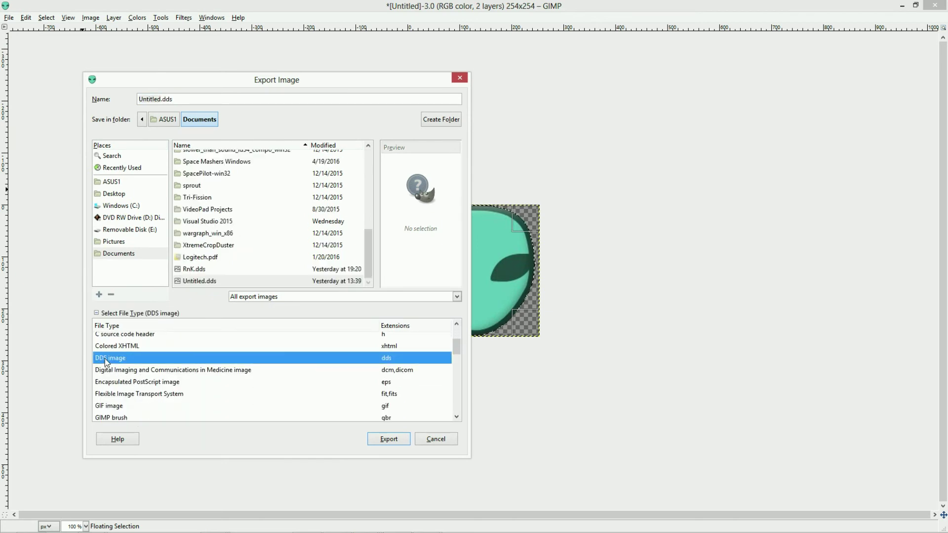
left_click(371, 437)
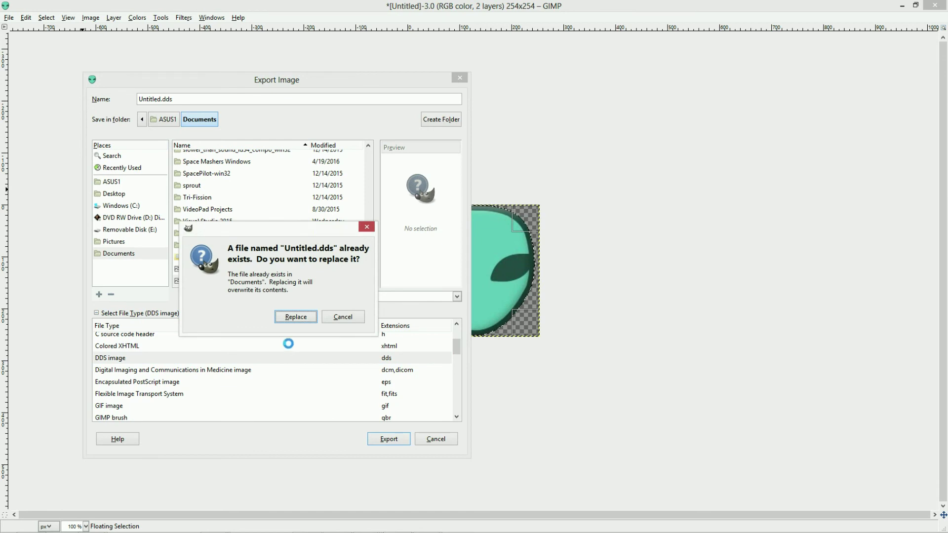
left_click(342, 317)
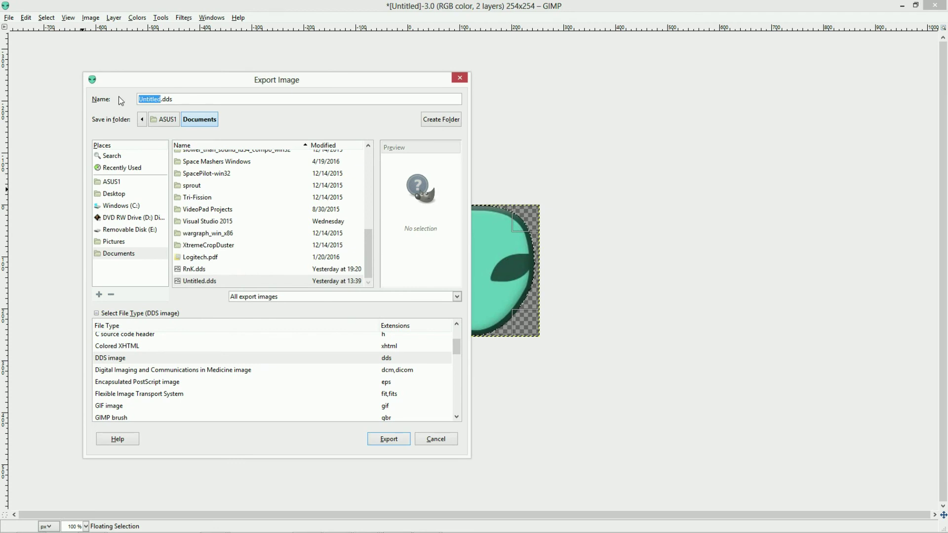
Export to the Desktop as Alien.dds with mipmaps set to Generate mipmaps.
left_click(115, 193)
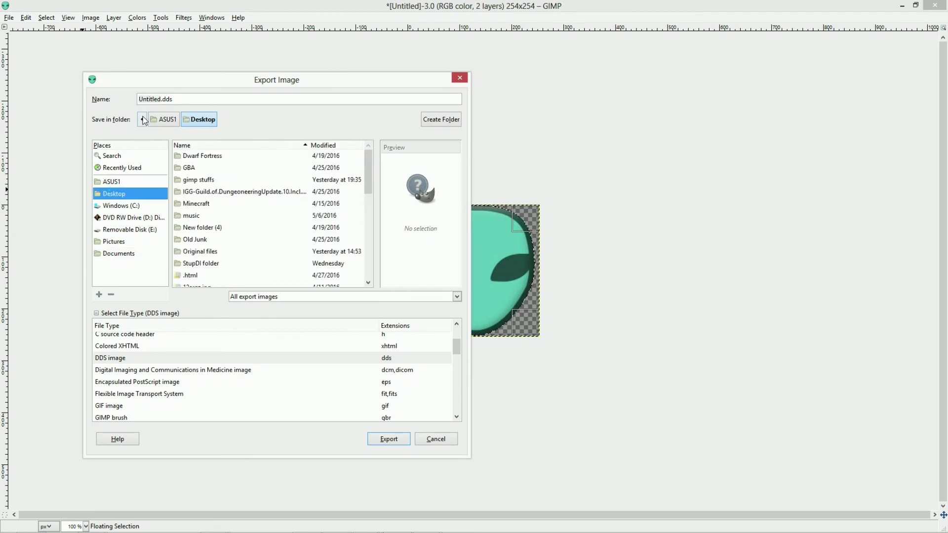
left_click_drag(164, 95, 158, 96)
left_click(162, 101)
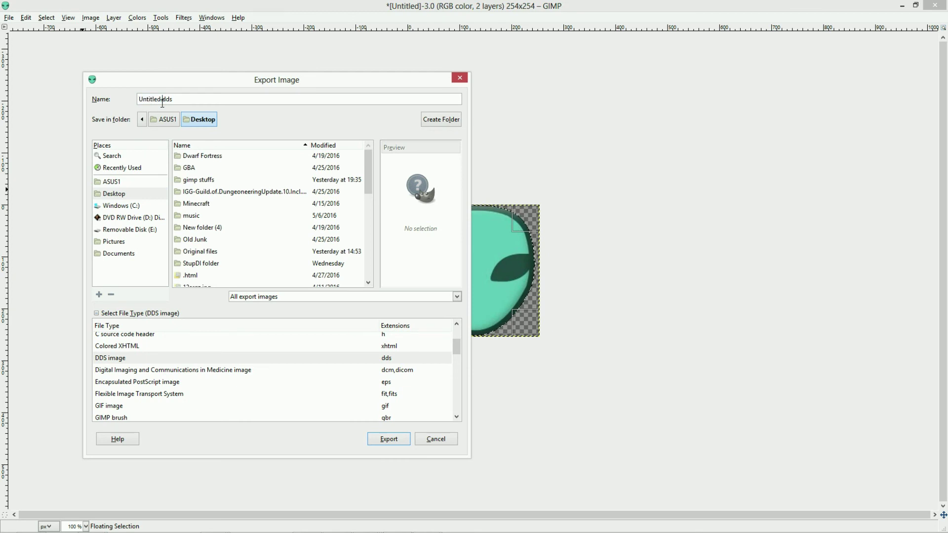
type("Alien")
left_click(376, 437)
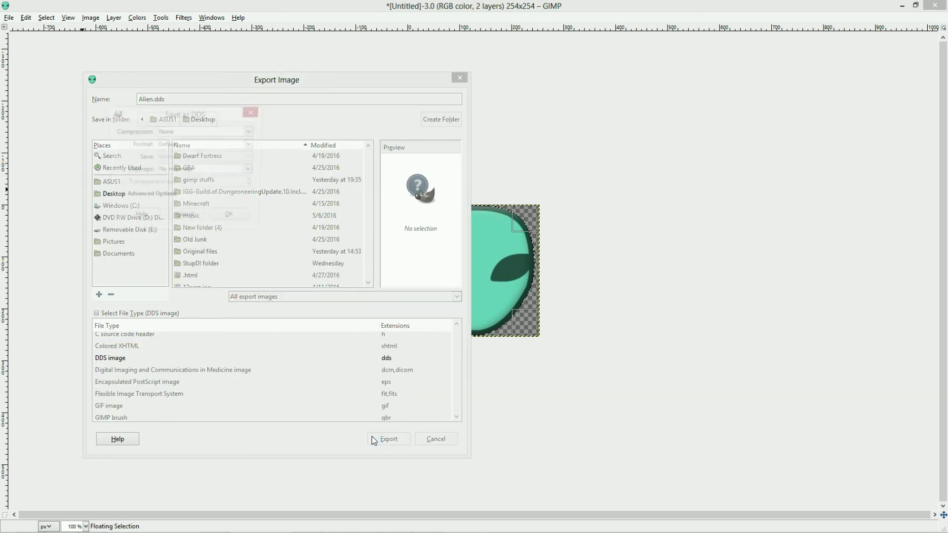
left_click(205, 171)
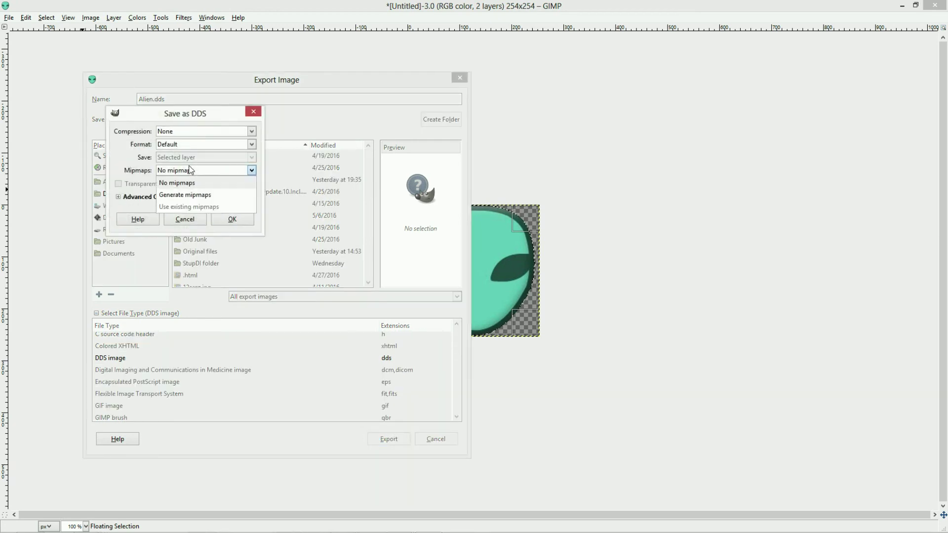
left_click(190, 194)
left_click(232, 218)
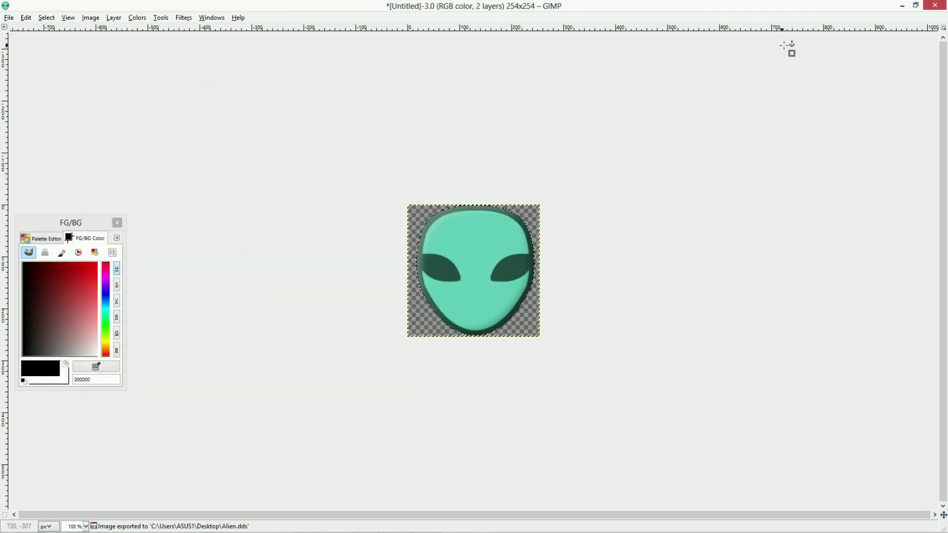
Minimize GIMP, close the leftover Color to Alpha dialog, and open Alien.dds from the desktop.
left_click(904, 6)
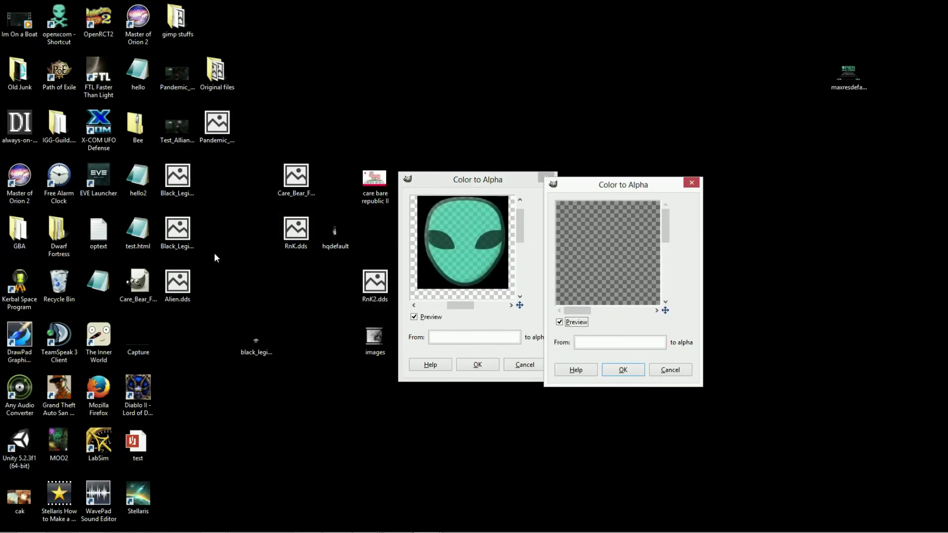
left_click(541, 181)
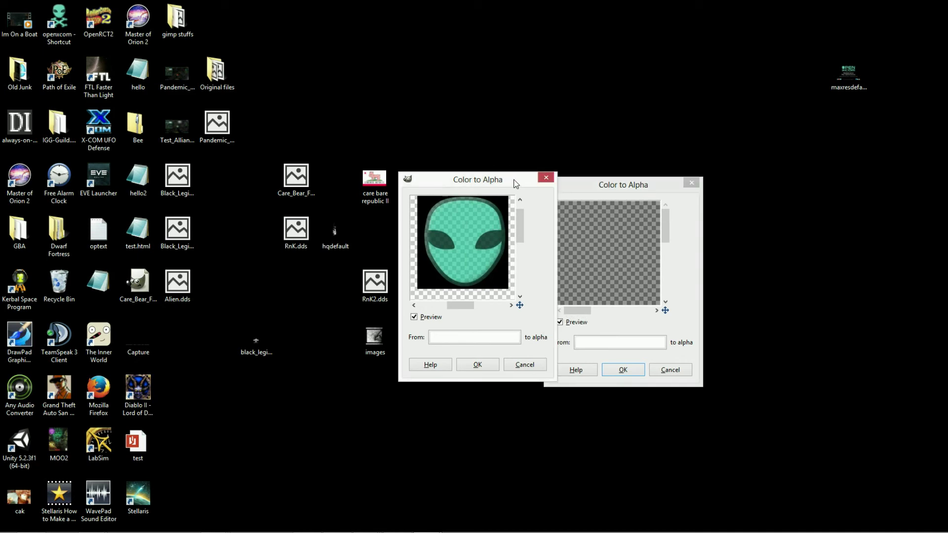
double_click(182, 290)
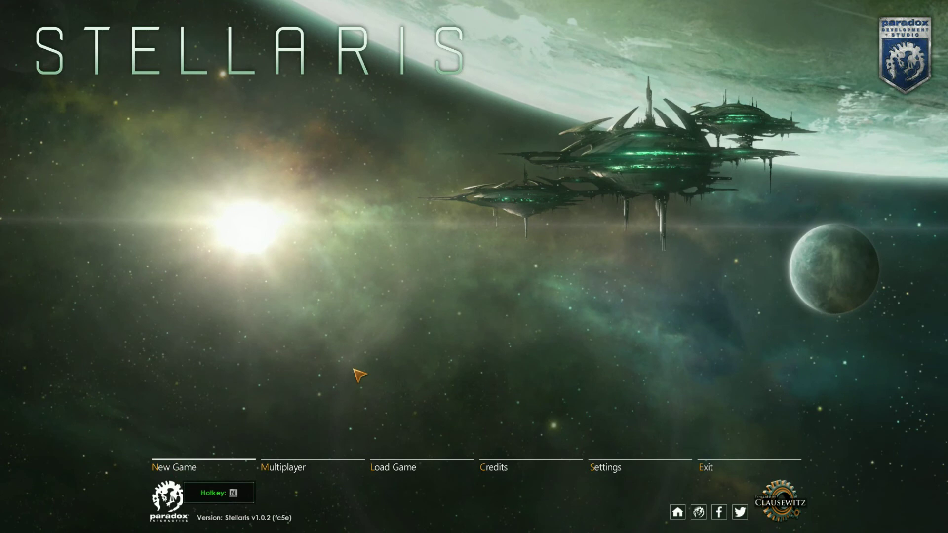
From New Game, browse the empire list, then select Create New to start a custom empire.
key("n")
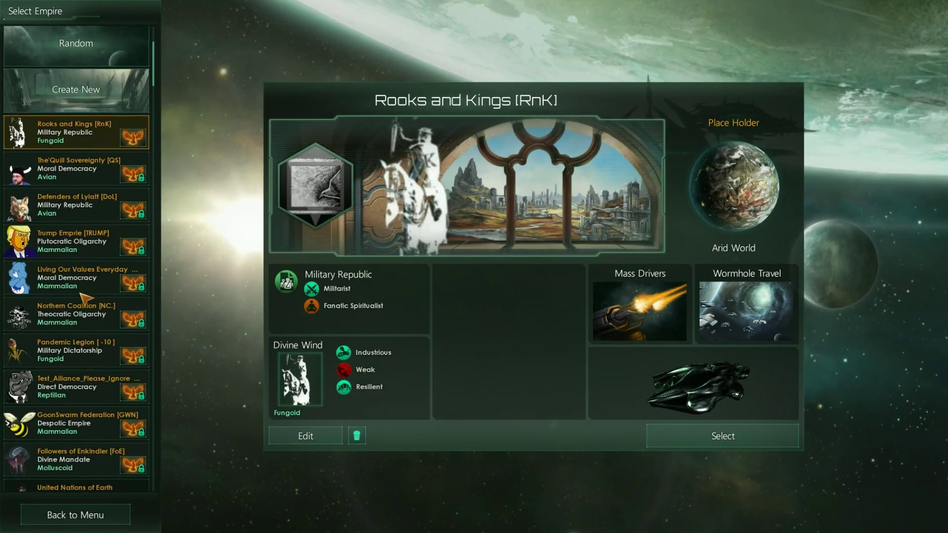
scroll(87, 299, "down", 2)
scroll(84, 316, "up", 2)
scroll(89, 374, "down", 1)
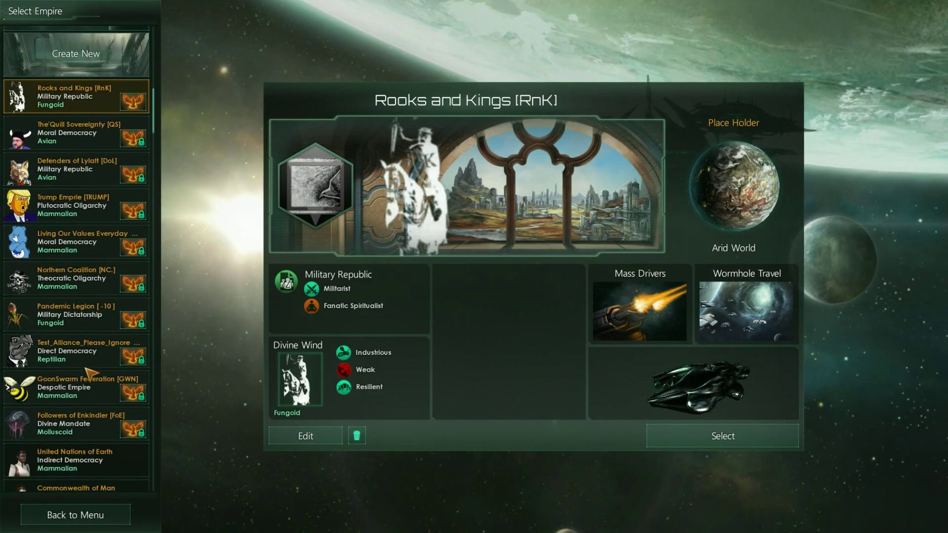
left_click(78, 424)
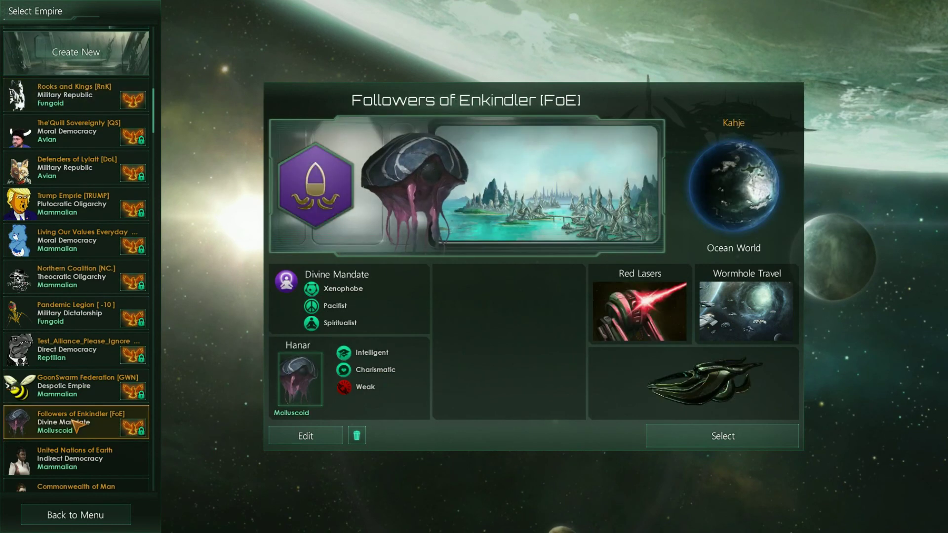
scroll(75, 207, "up", 1)
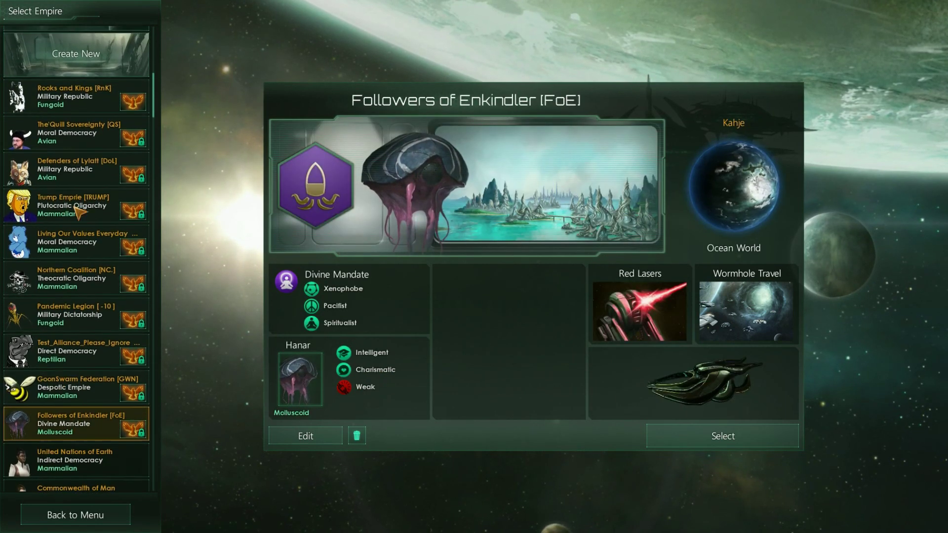
left_click(90, 74)
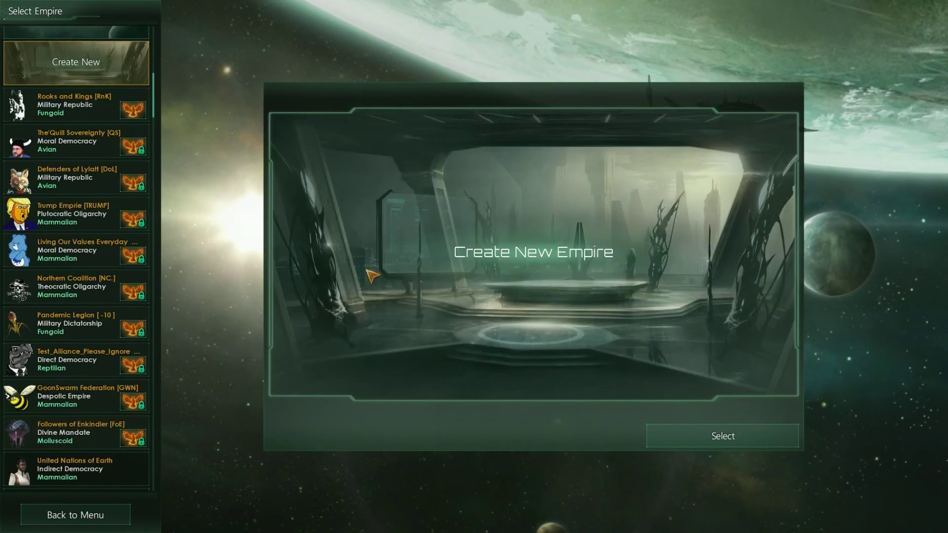
left_click(669, 438)
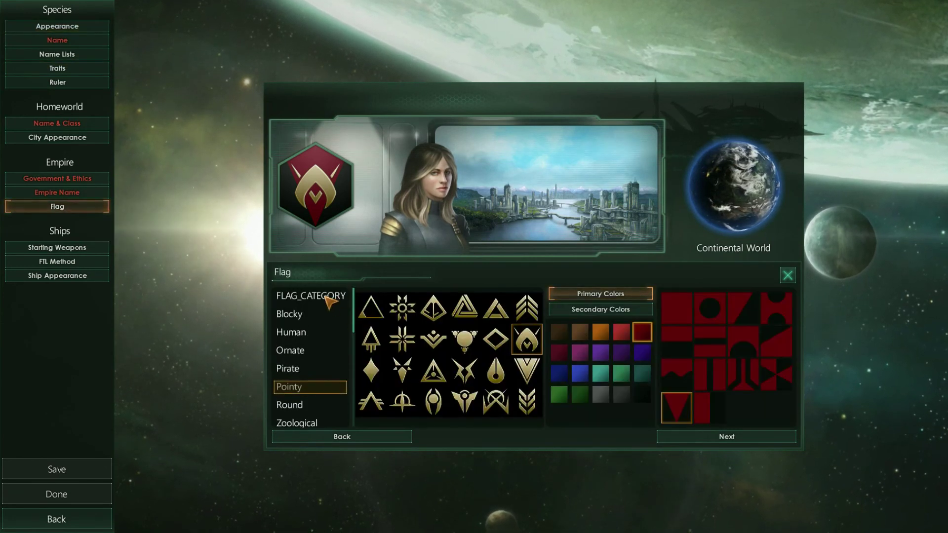
Choose the custom alien emblem for the flag and make its background teal instead of red.
left_click(311, 297)
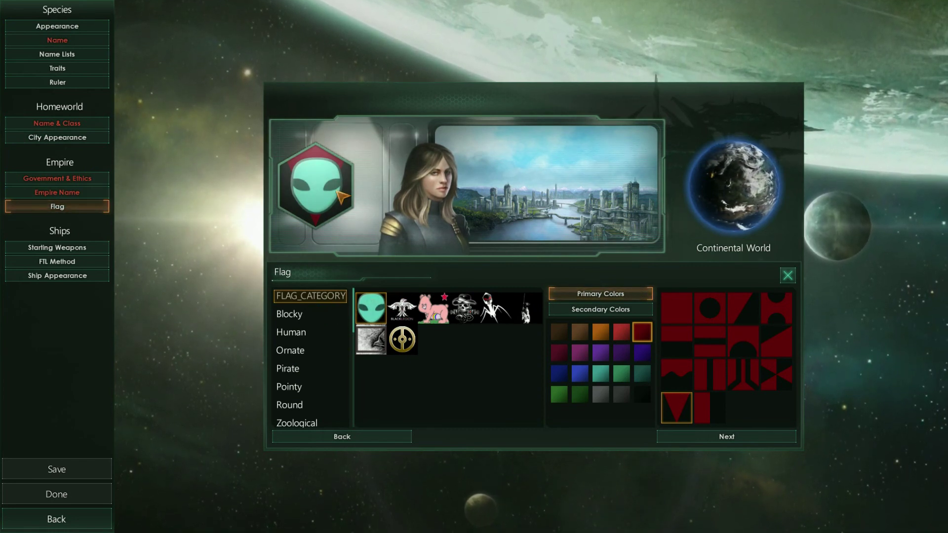
left_click(612, 309)
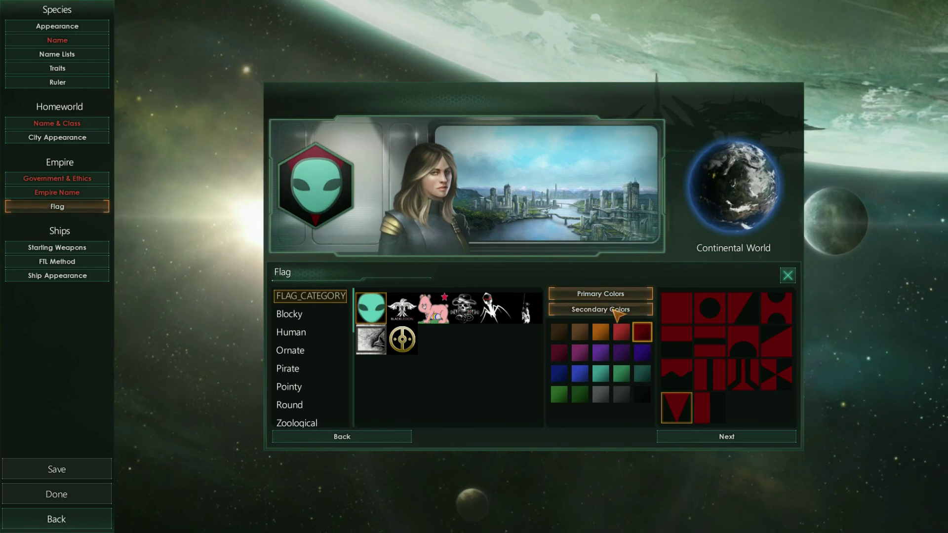
left_click(714, 435)
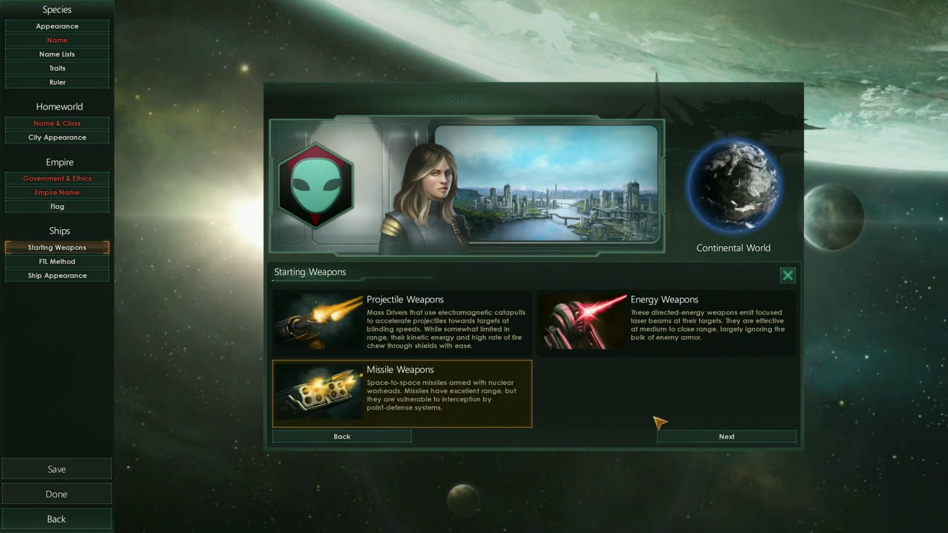
left_click(348, 434)
left_click(601, 374)
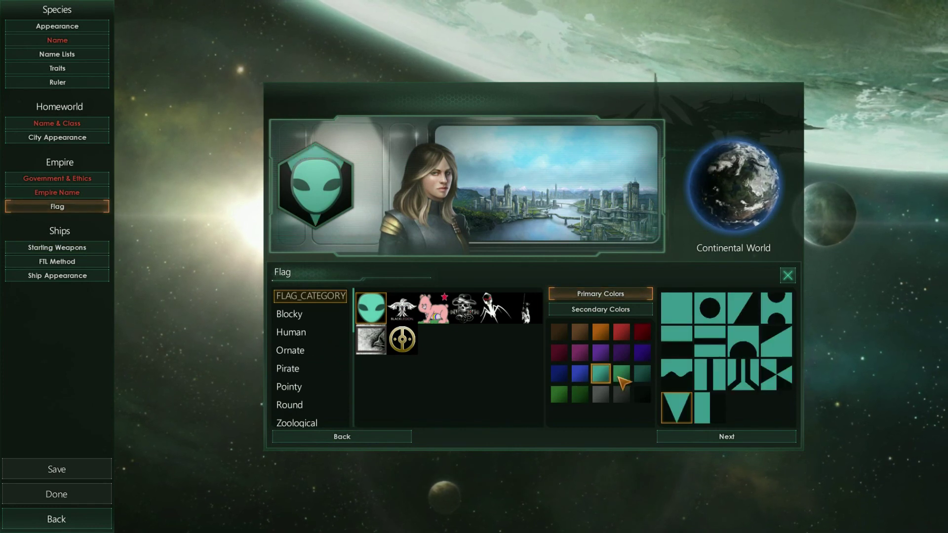
Advance through Starting Weapons, FTL Method, Ship Appearance and species name to start the game.
left_click(716, 437)
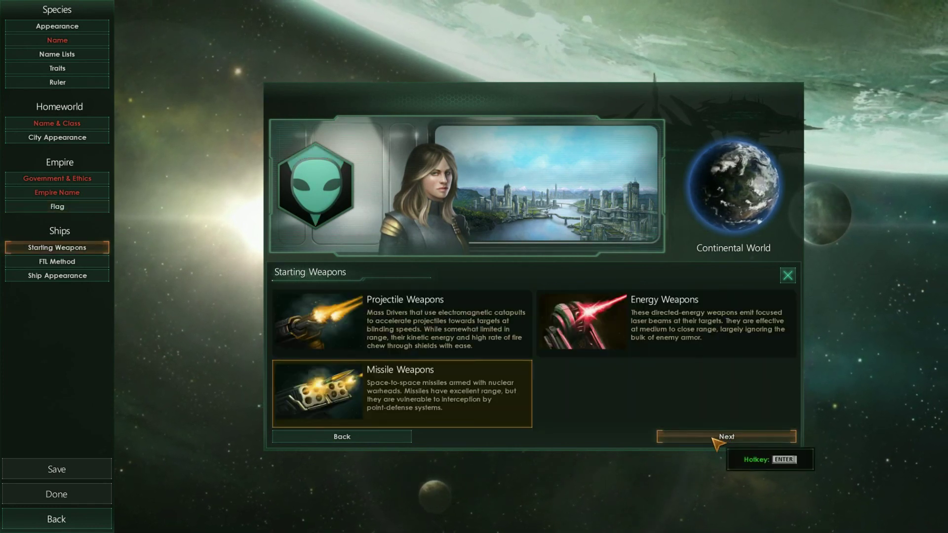
left_click(713, 437)
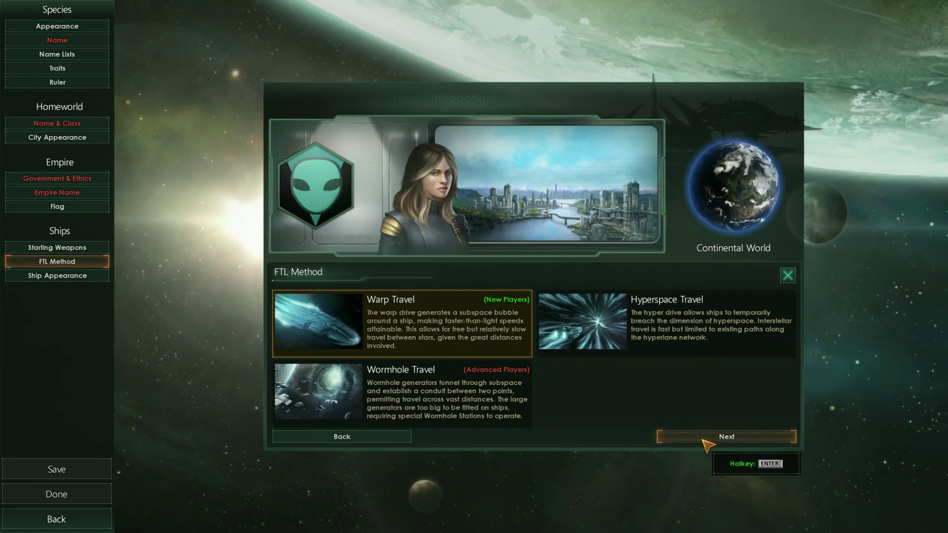
left_click(669, 436)
left_click(667, 437)
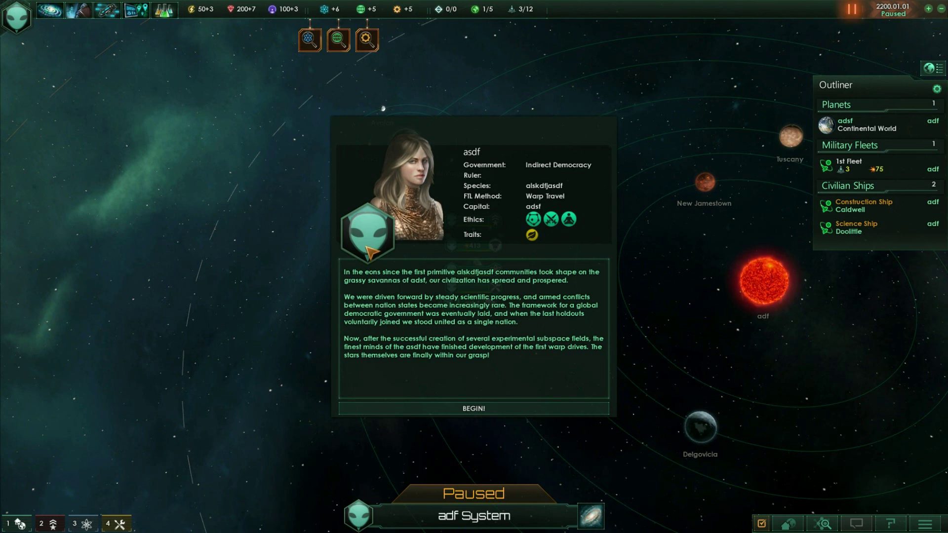
Dismiss the intro, zoom to home planet adsf, then zoom out on the galaxy map.
left_click(461, 408)
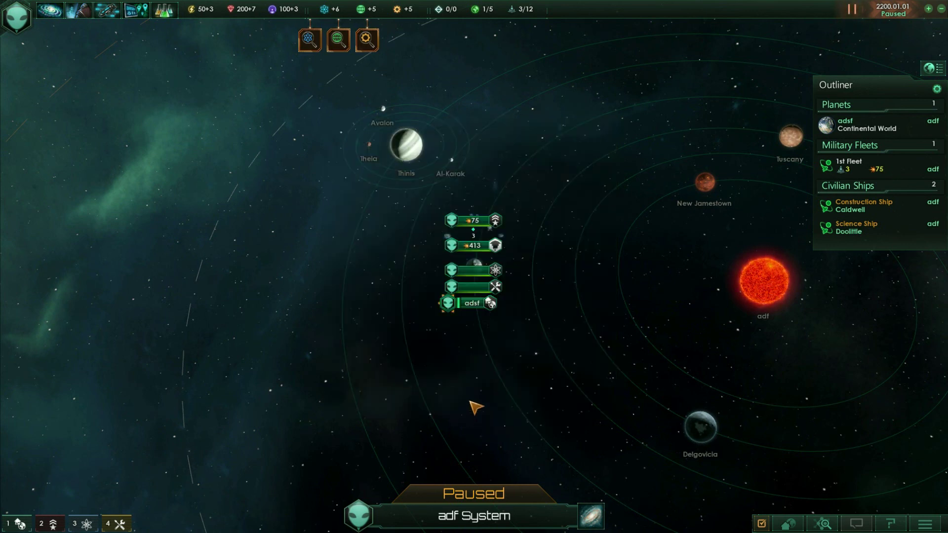
double_click(450, 310)
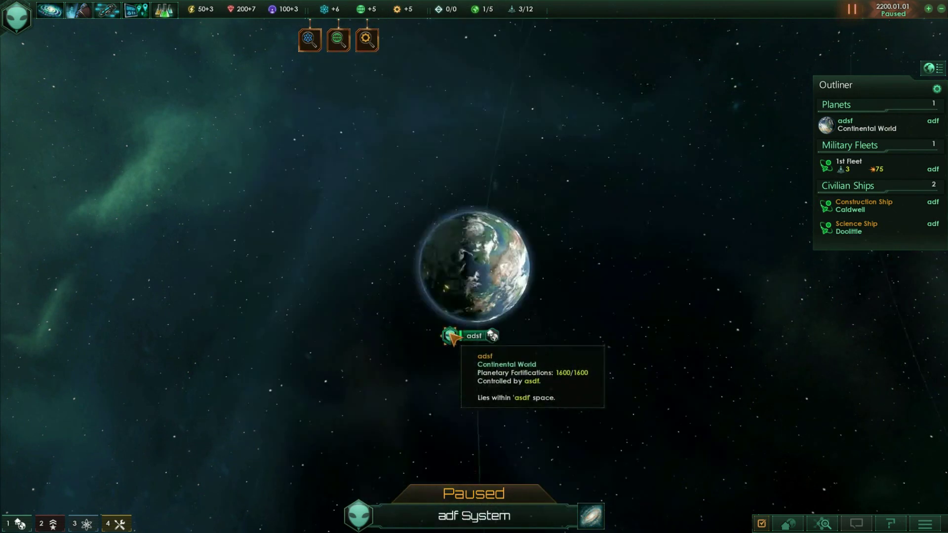
scroll(451, 337, "down", 5)
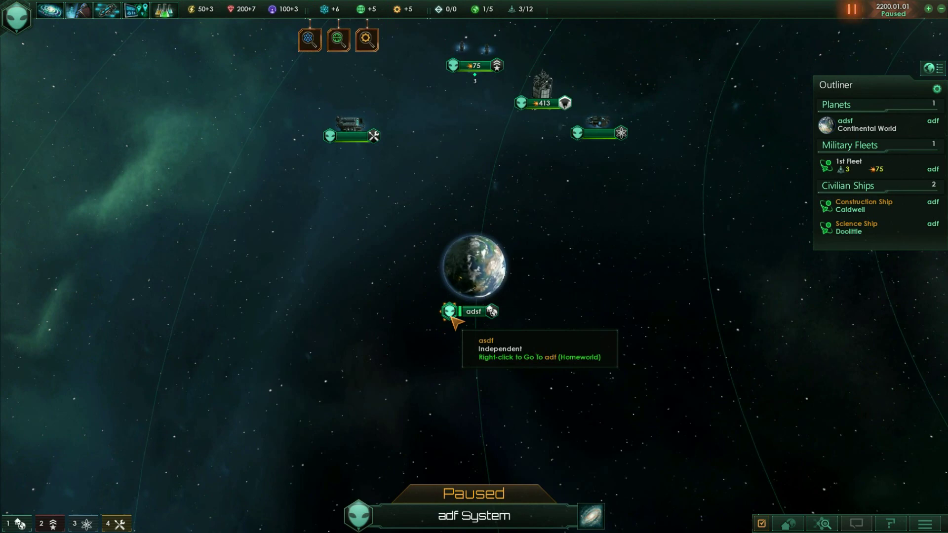
left_click(590, 515)
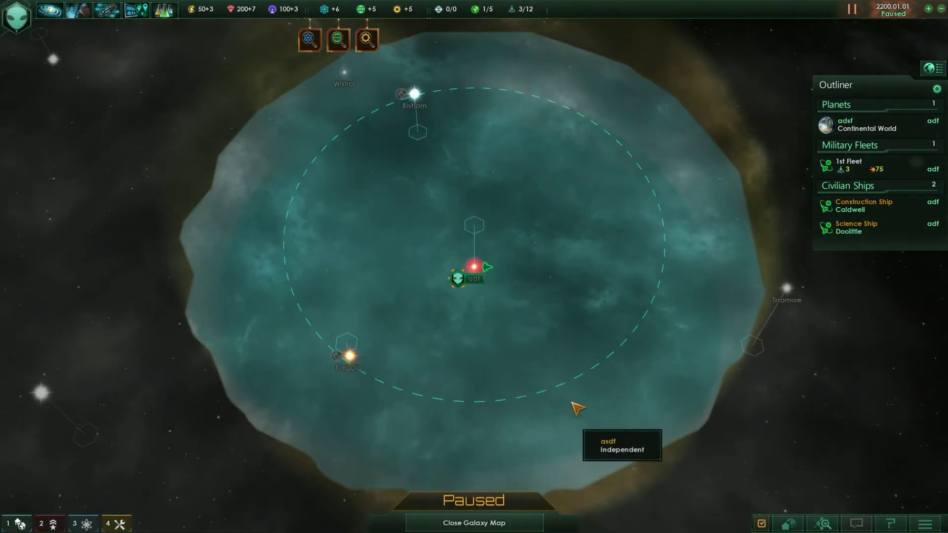
scroll(568, 379, "down", 6)
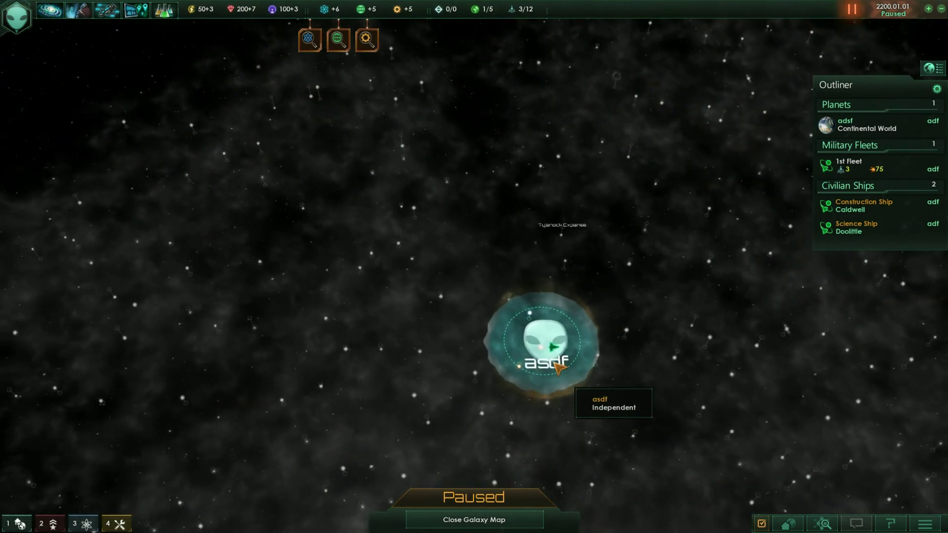